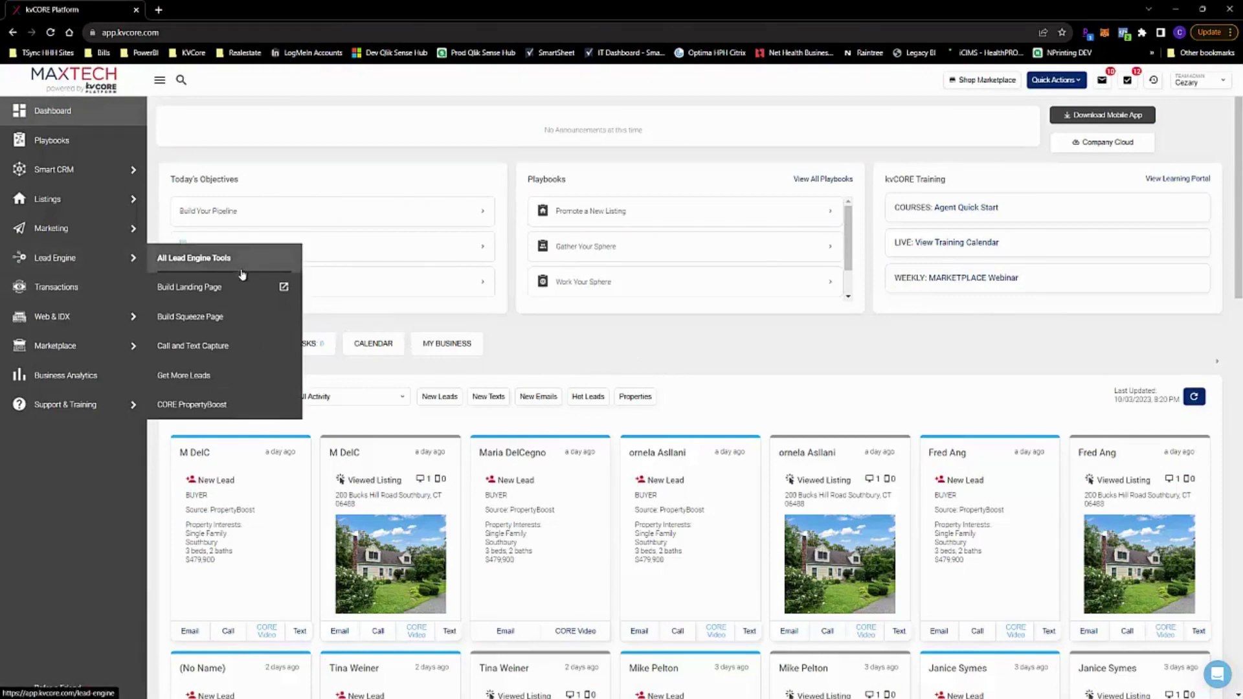
Open the IDX Squeeze Page builder from Lead Engine's Build Squeeze Page option
click(186, 317)
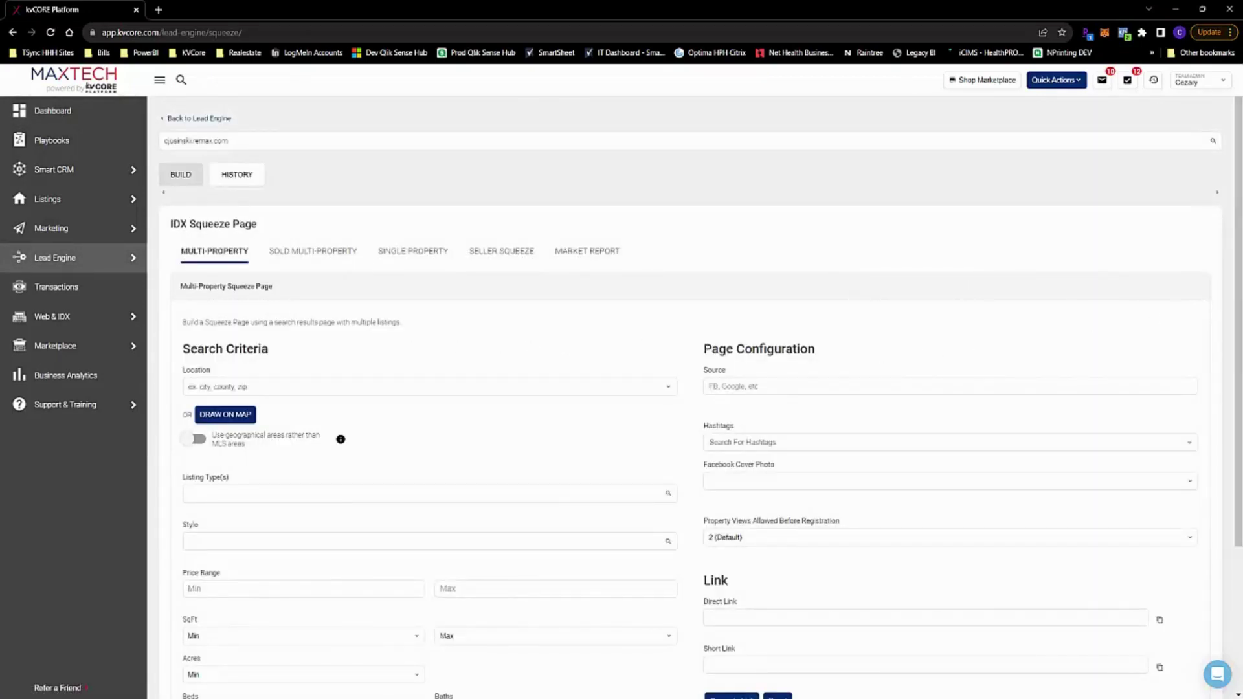
scroll(1242, 277, down, 2)
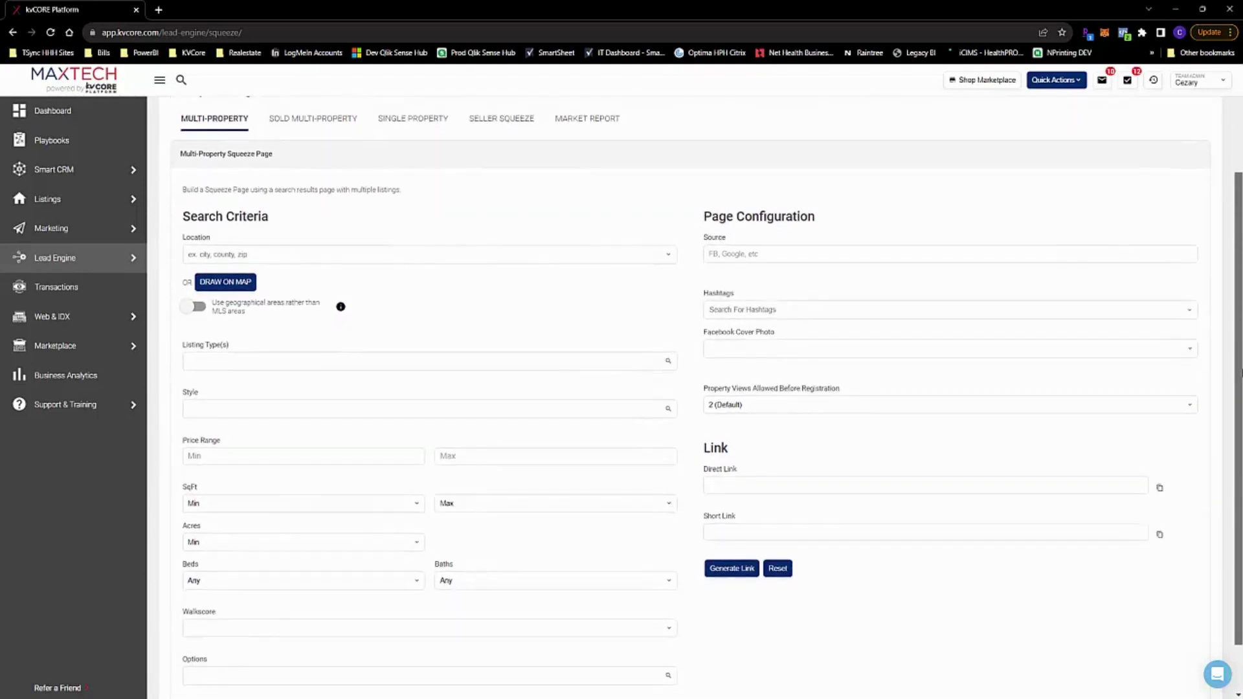
scroll(1232, 350, up, 1)
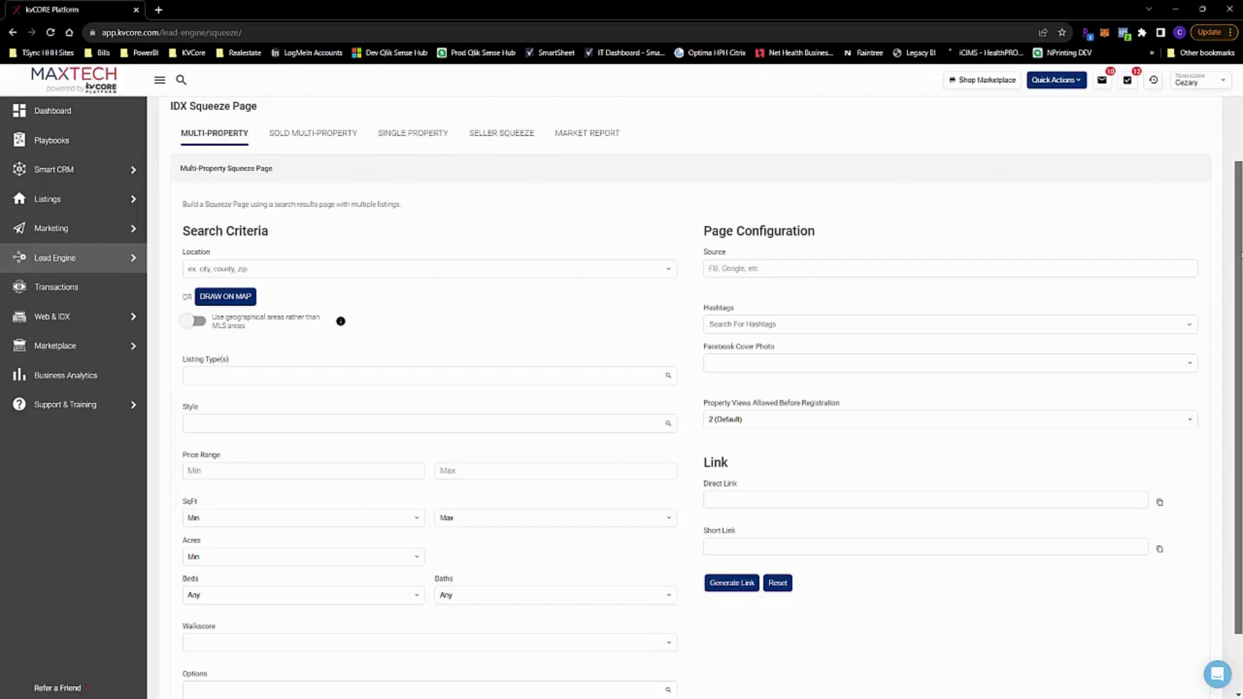
scroll(236, 195, down, 1)
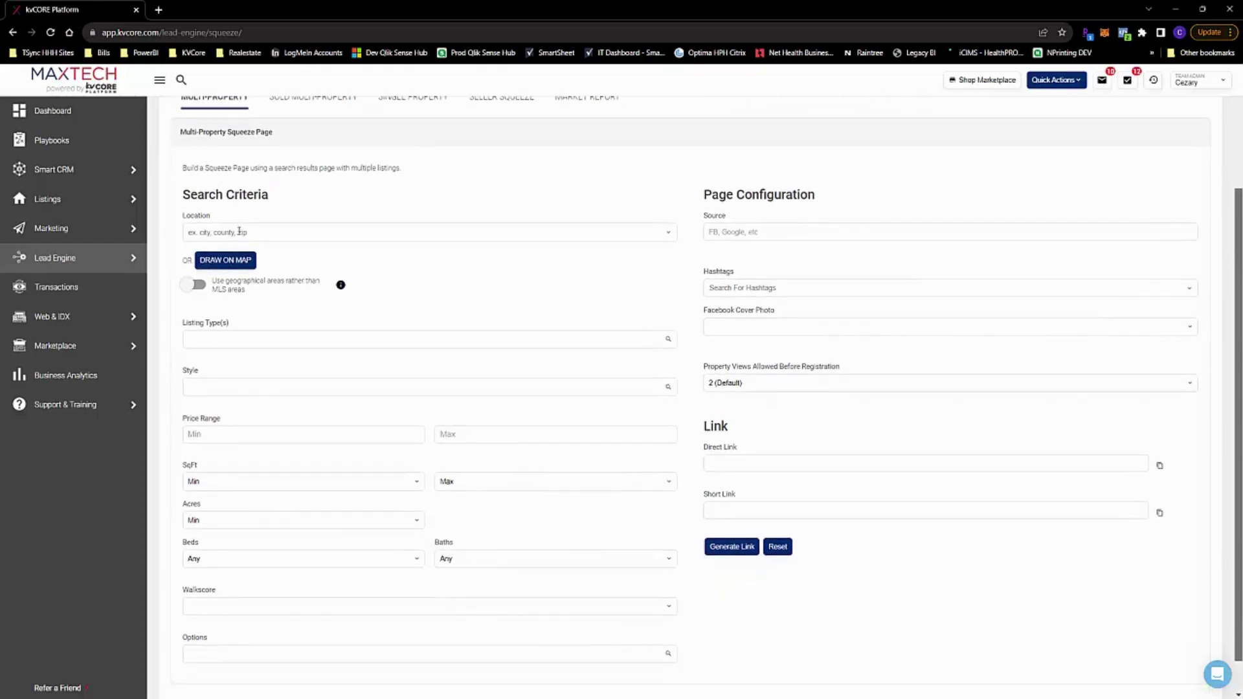
Set the search location to City: Watertown, CT
click(239, 231)
text(Water)
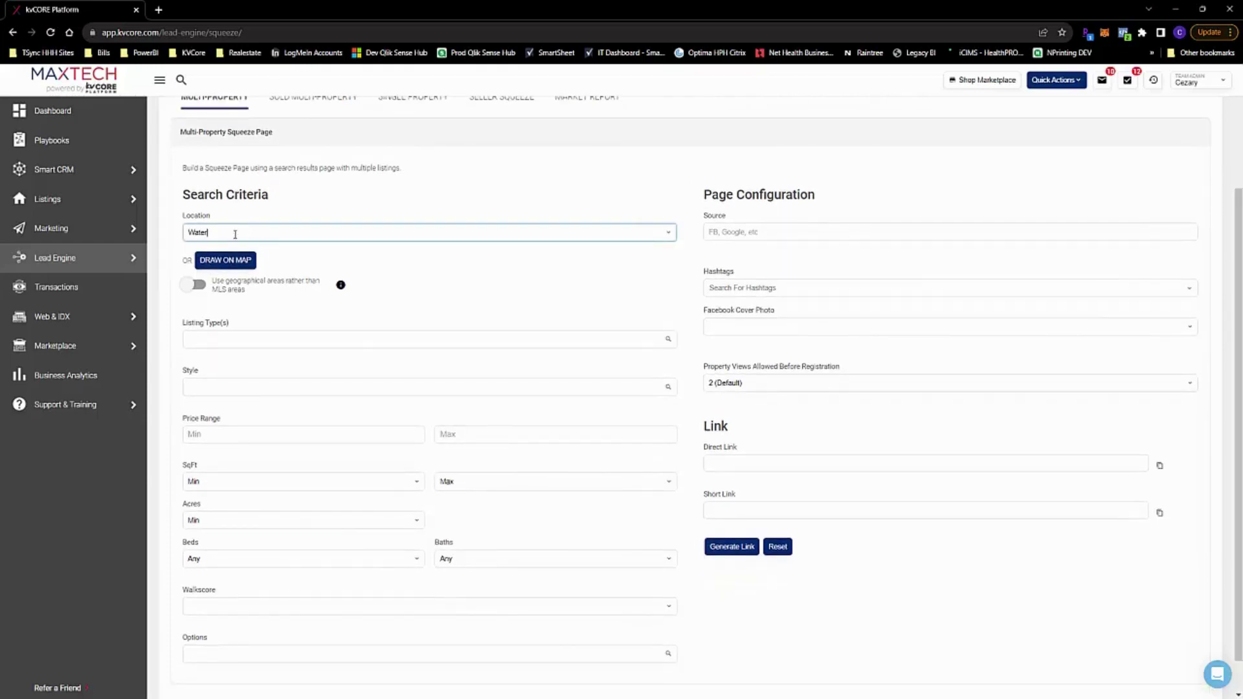
text(town, CT)
click(257, 254)
Add Coming Soon and Single Family as the listing types
scroll(581, 297, down, 1)
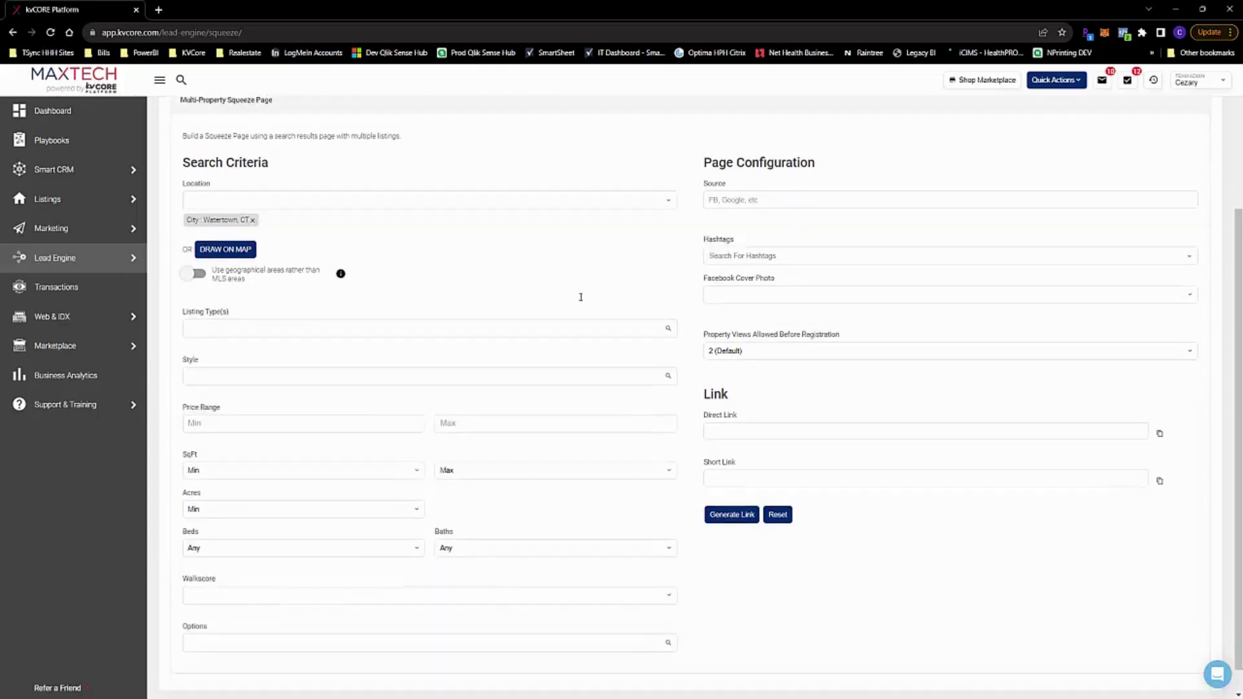
click(293, 298)
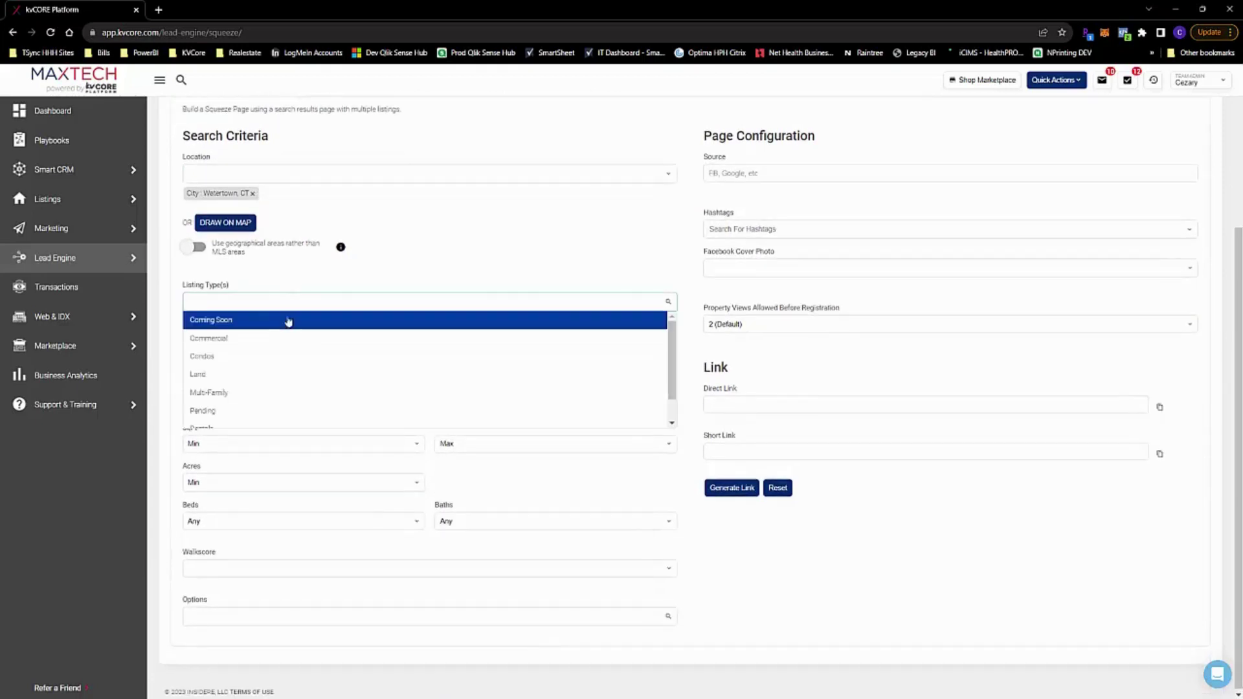
click(279, 319)
click(279, 301)
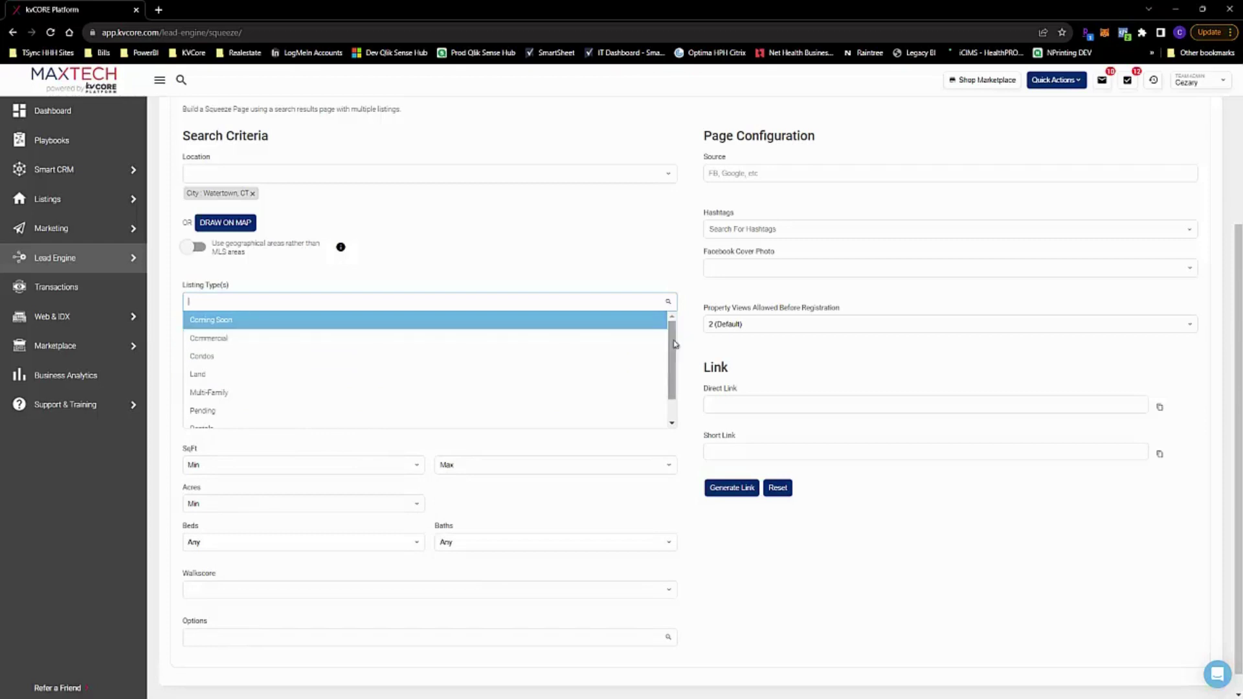
drag(675, 344, 681, 365)
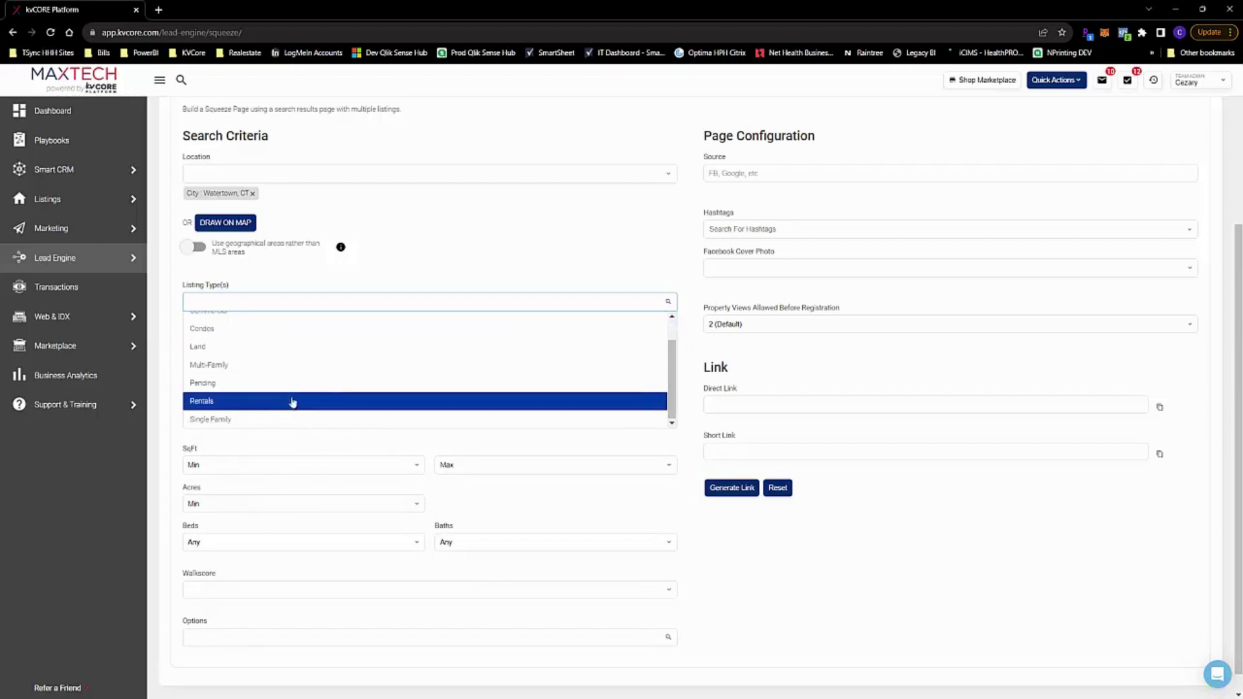
click(277, 419)
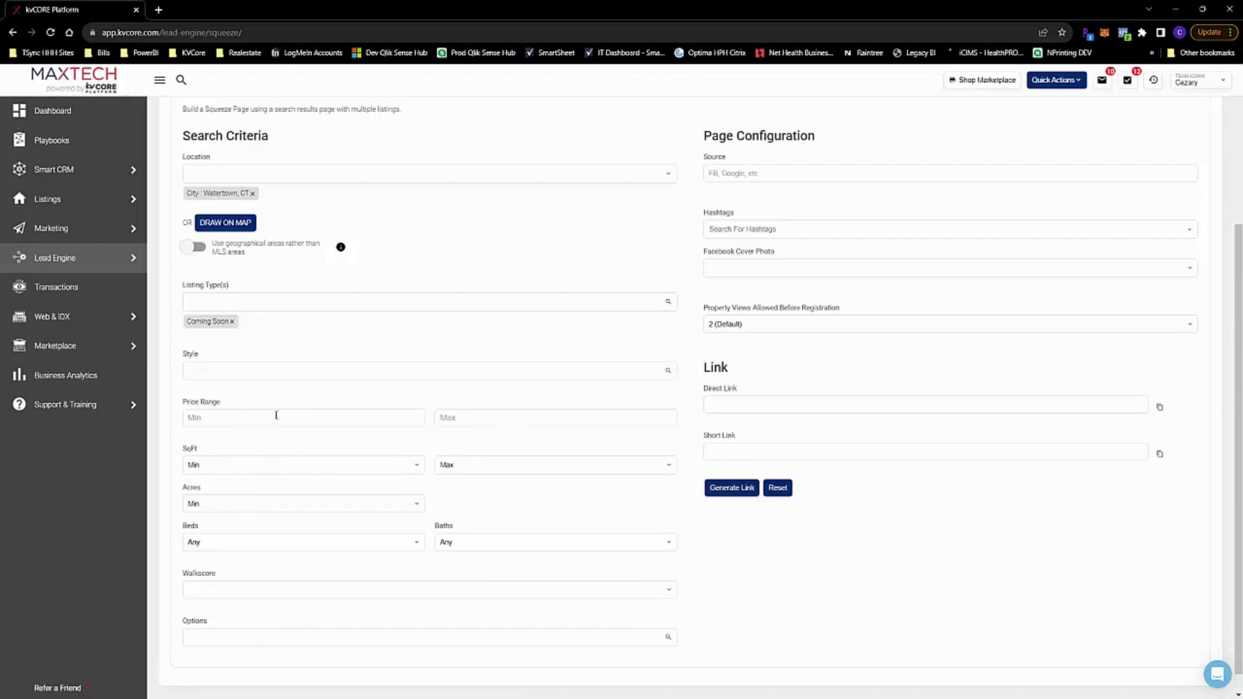
click(316, 302)
scroll(647, 388, down, 3)
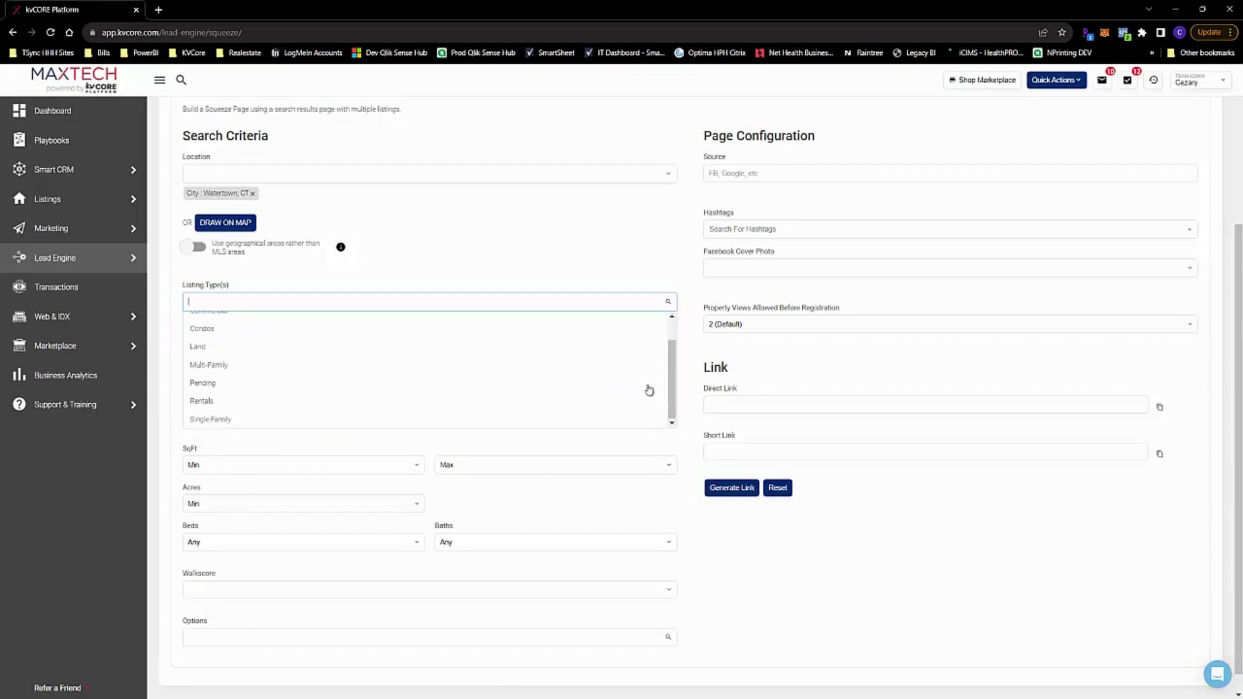
click(304, 421)
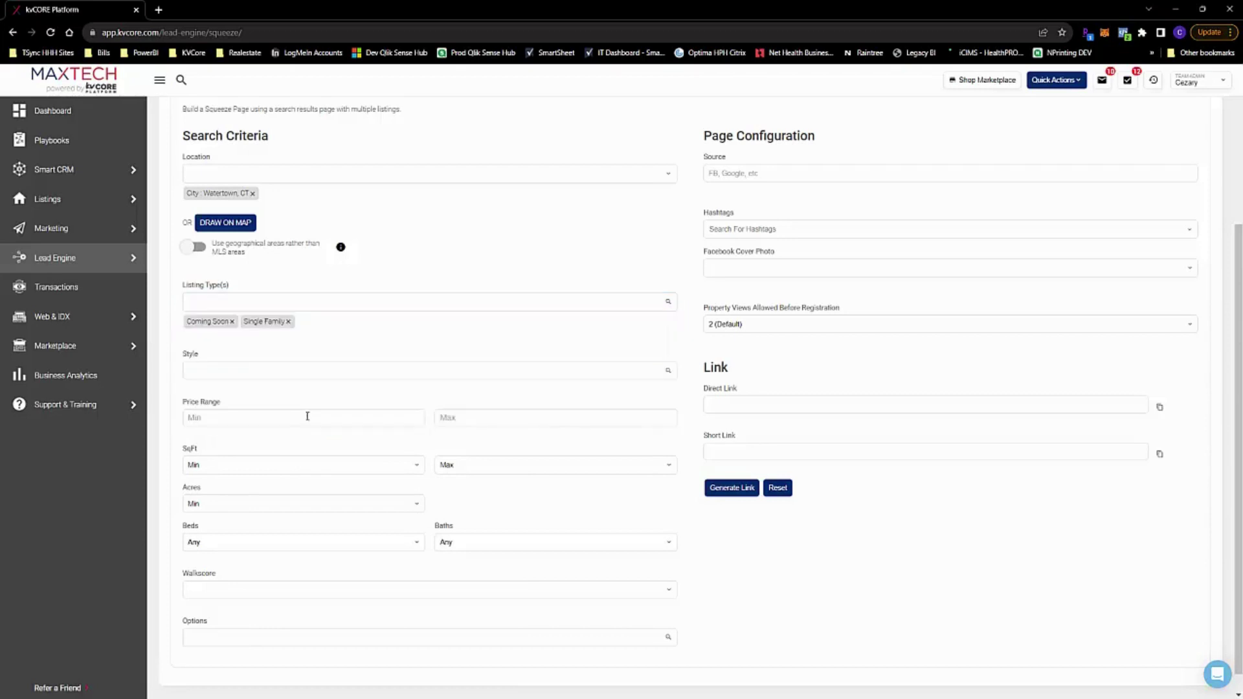
click(397, 371)
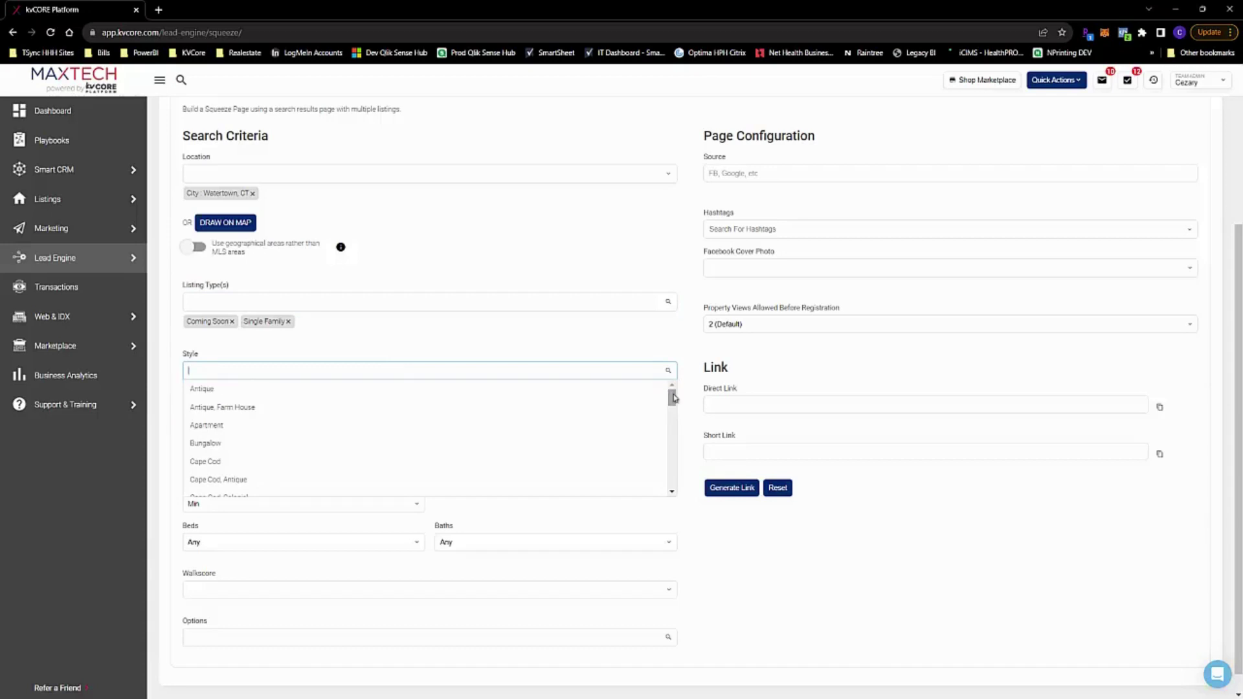
Add Ranch as the home style and set the price range from $150,000 to $350,000
drag(673, 397, 685, 469)
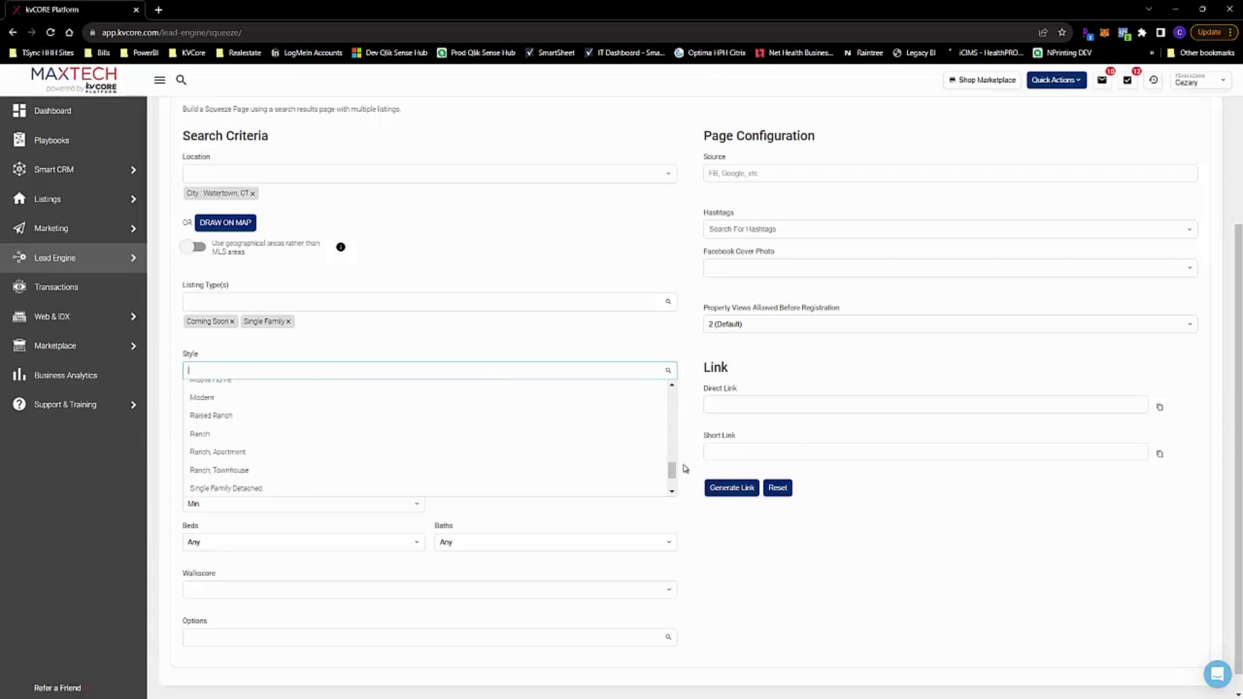
click(208, 434)
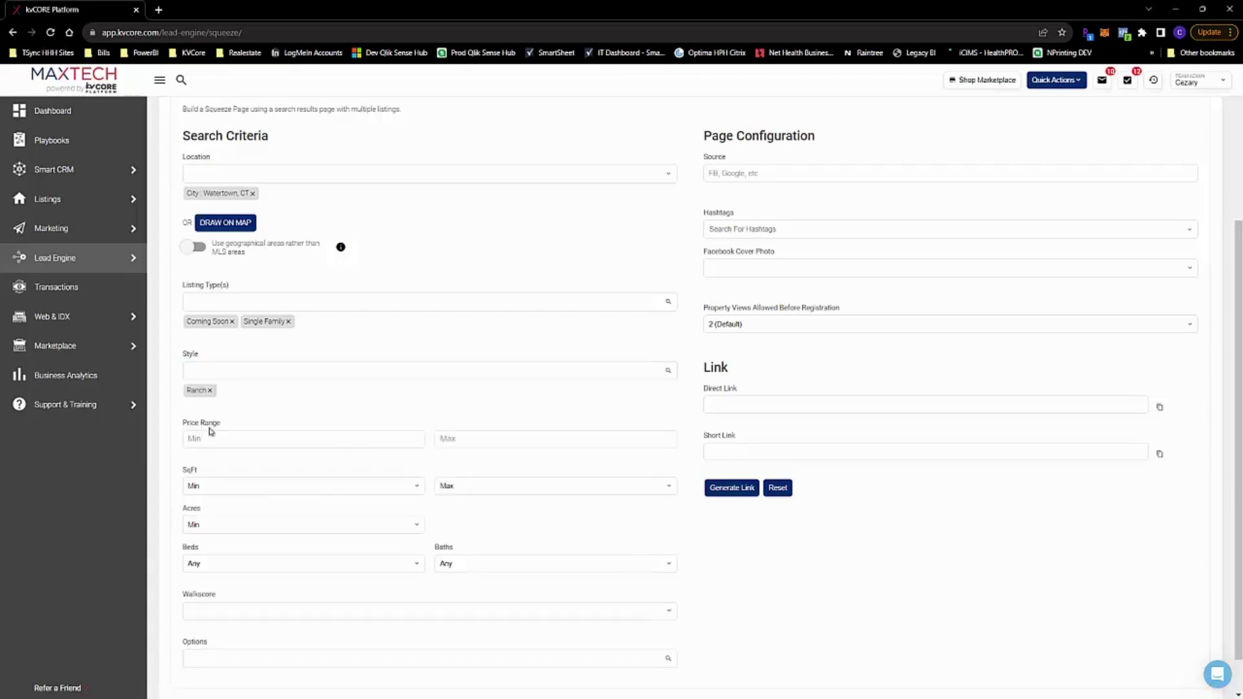
click(355, 441)
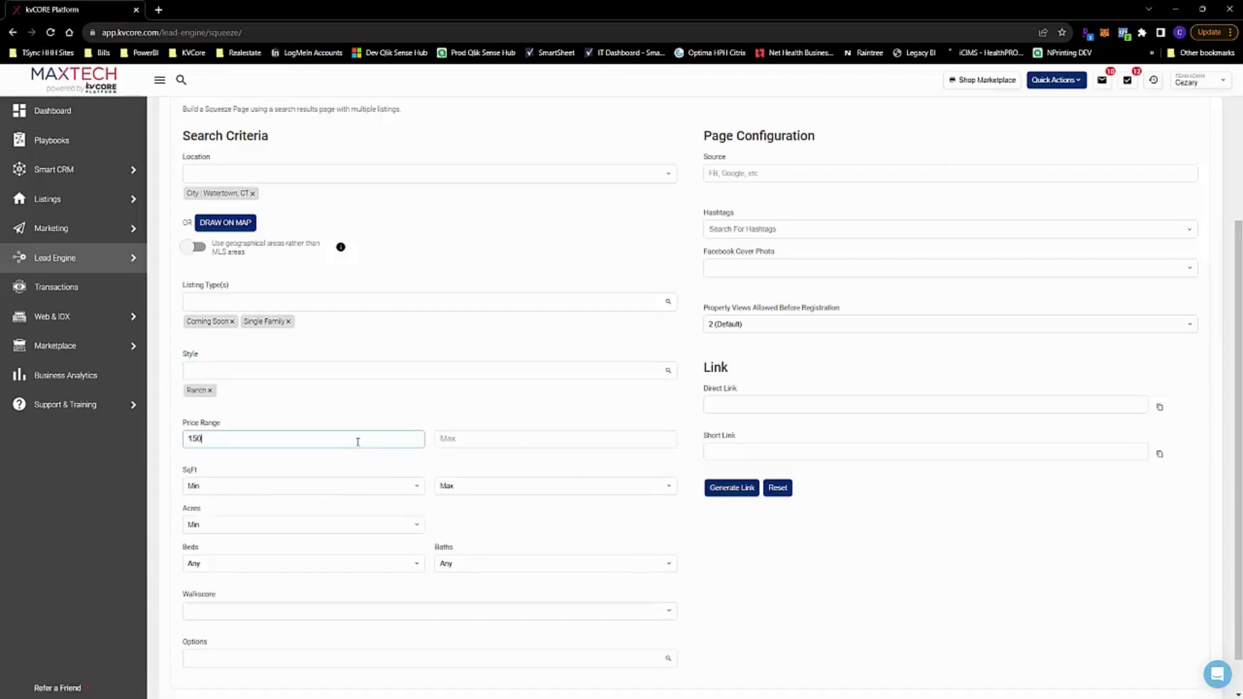
click(500, 442)
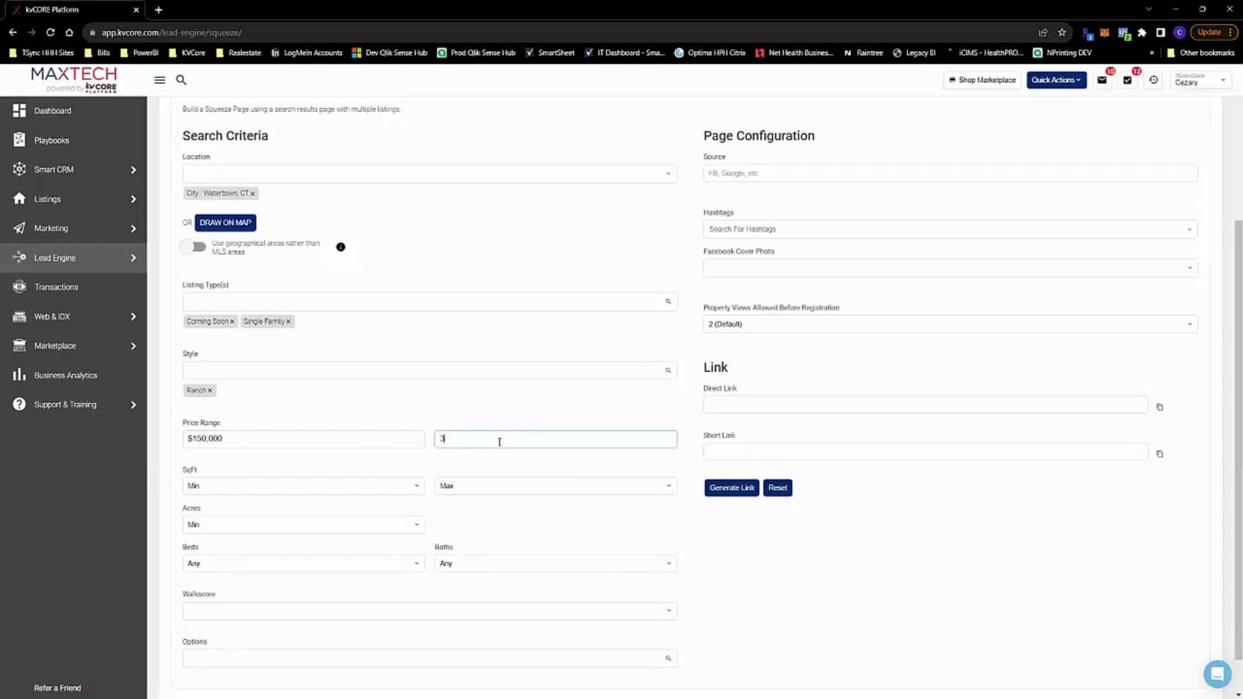
text(350,000)
key(Tab)
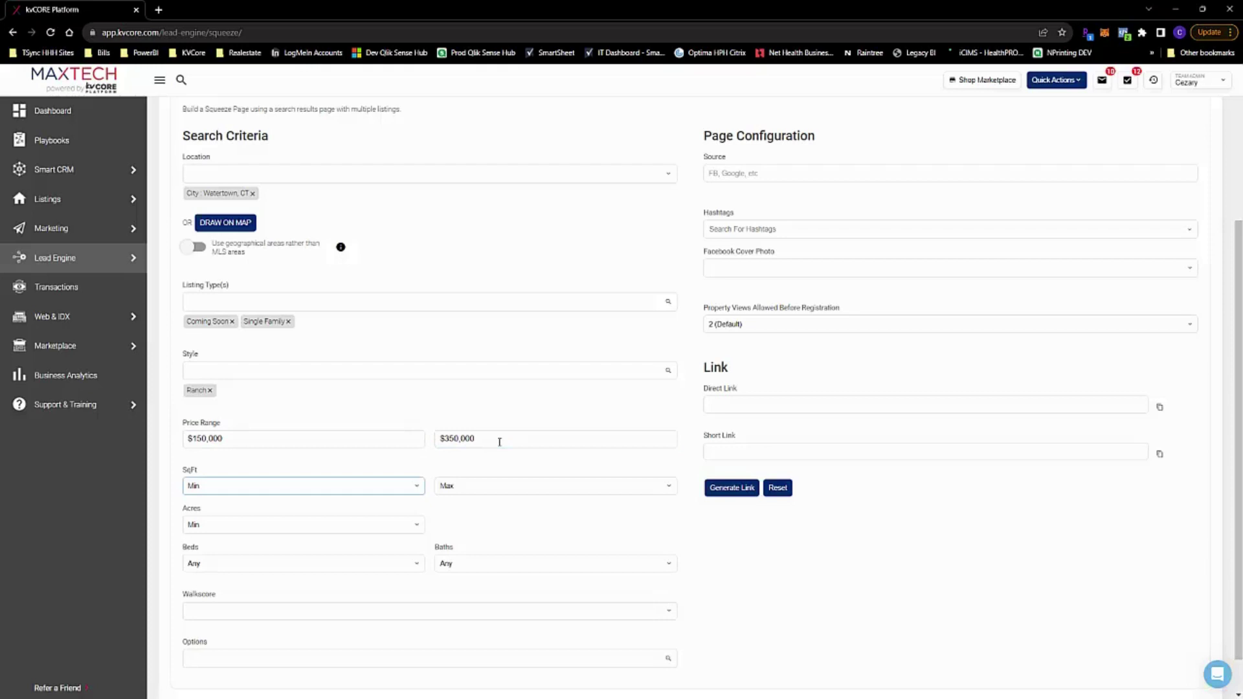
Set minimum square footage to 1000 and minimum lot size to 0.1 acres
click(342, 491)
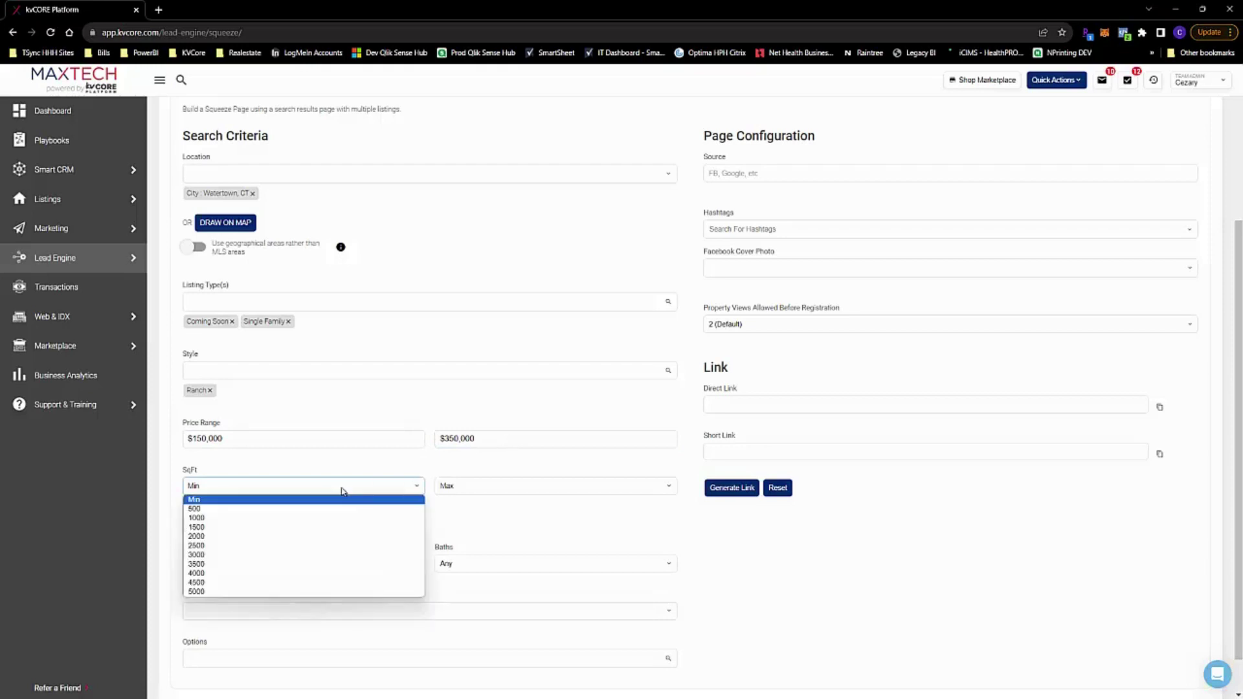
click(328, 520)
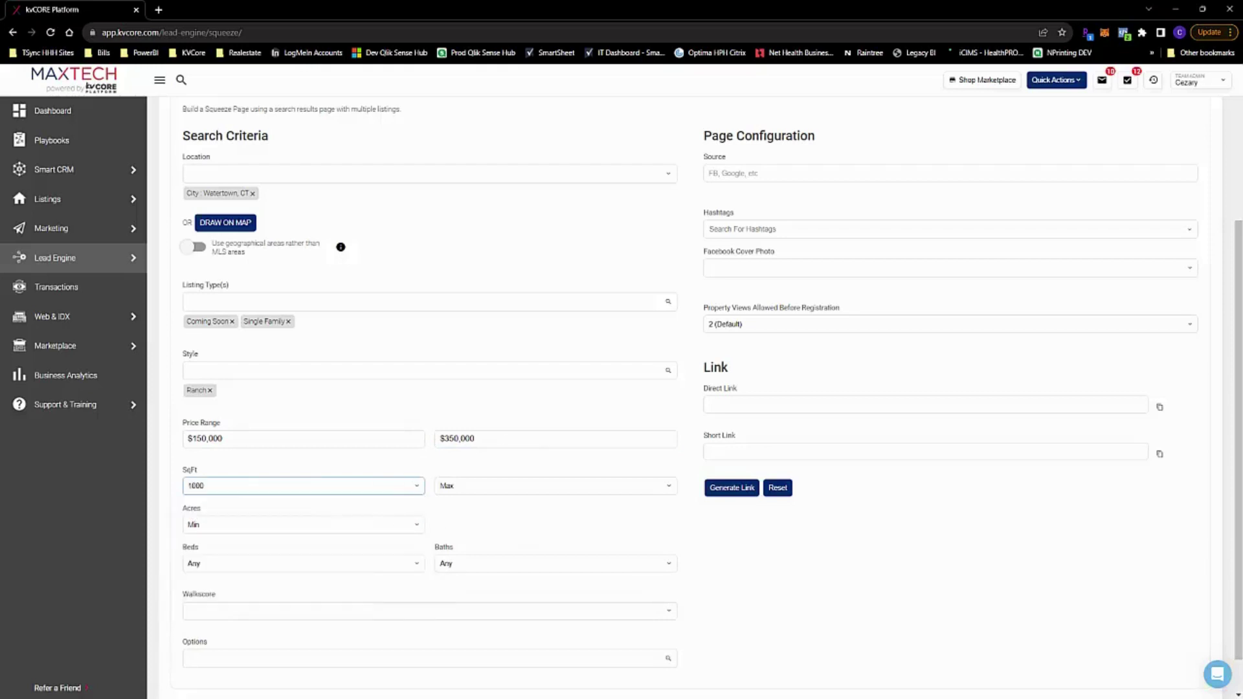
scroll(1240, 442, down, 1)
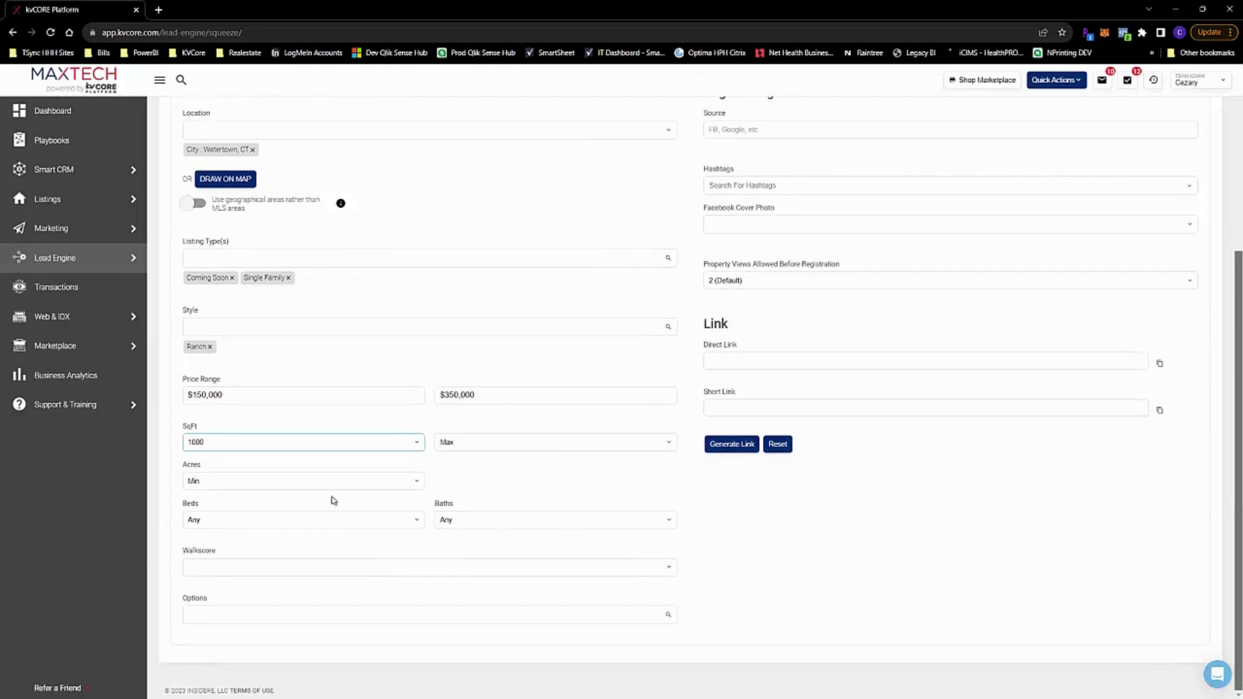
click(296, 490)
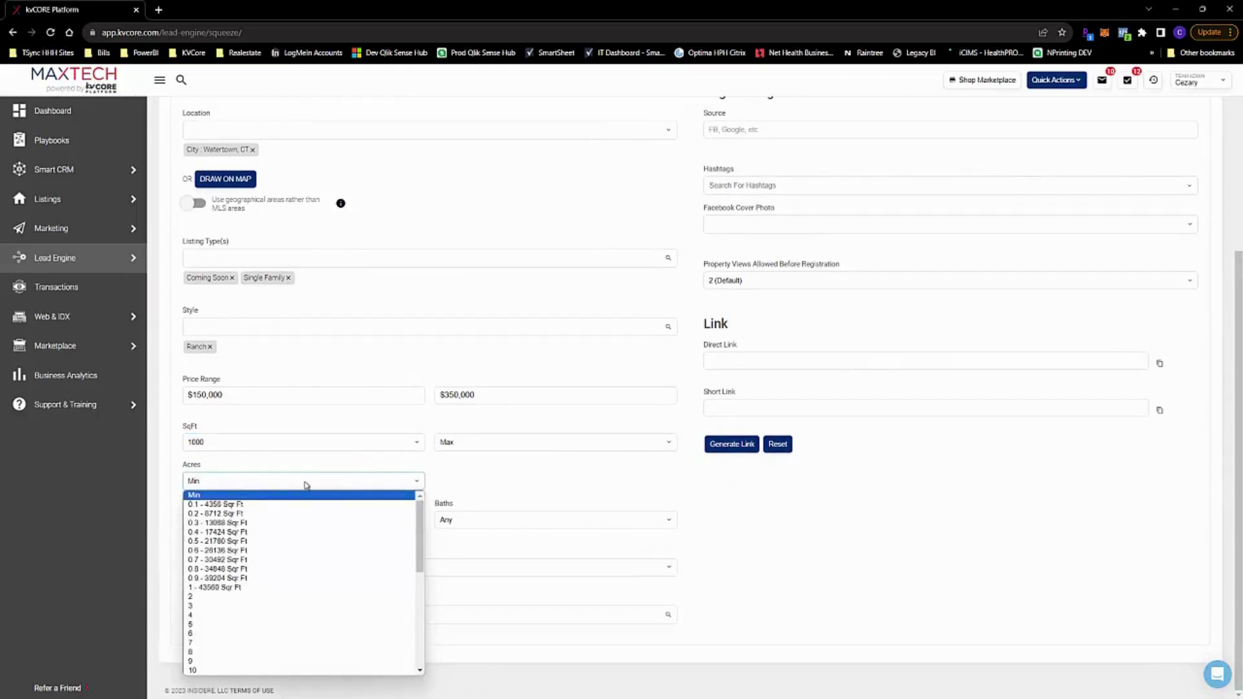
click(277, 504)
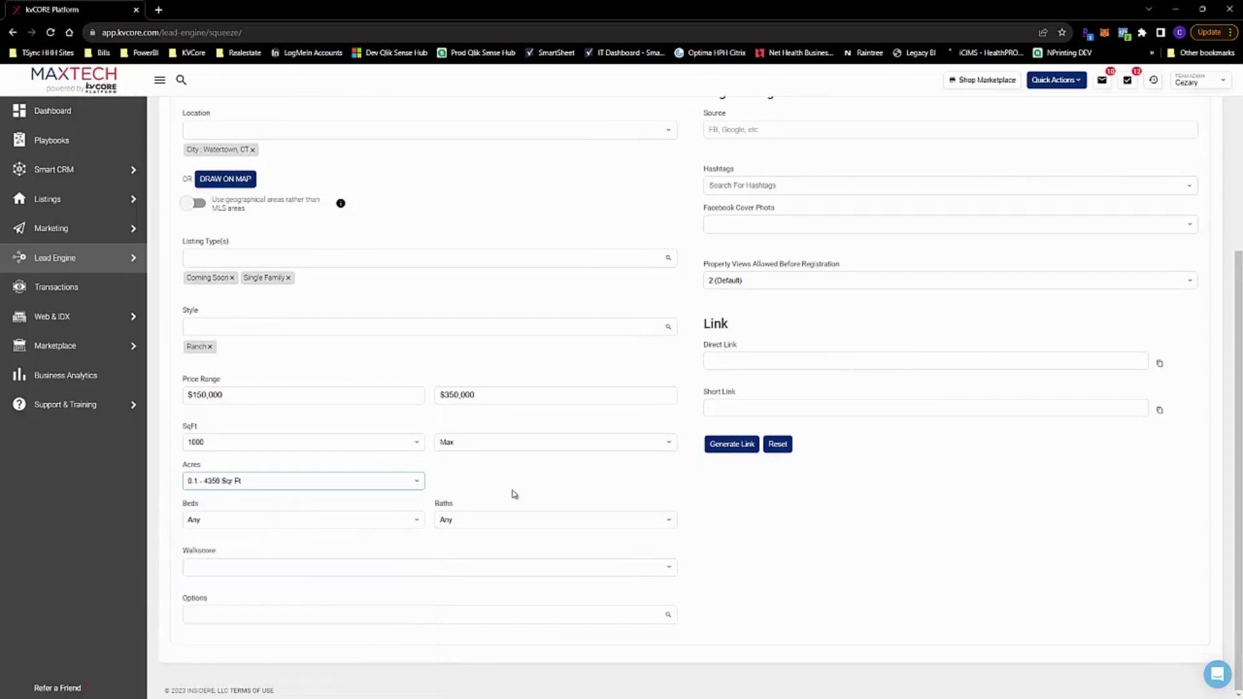
click(550, 477)
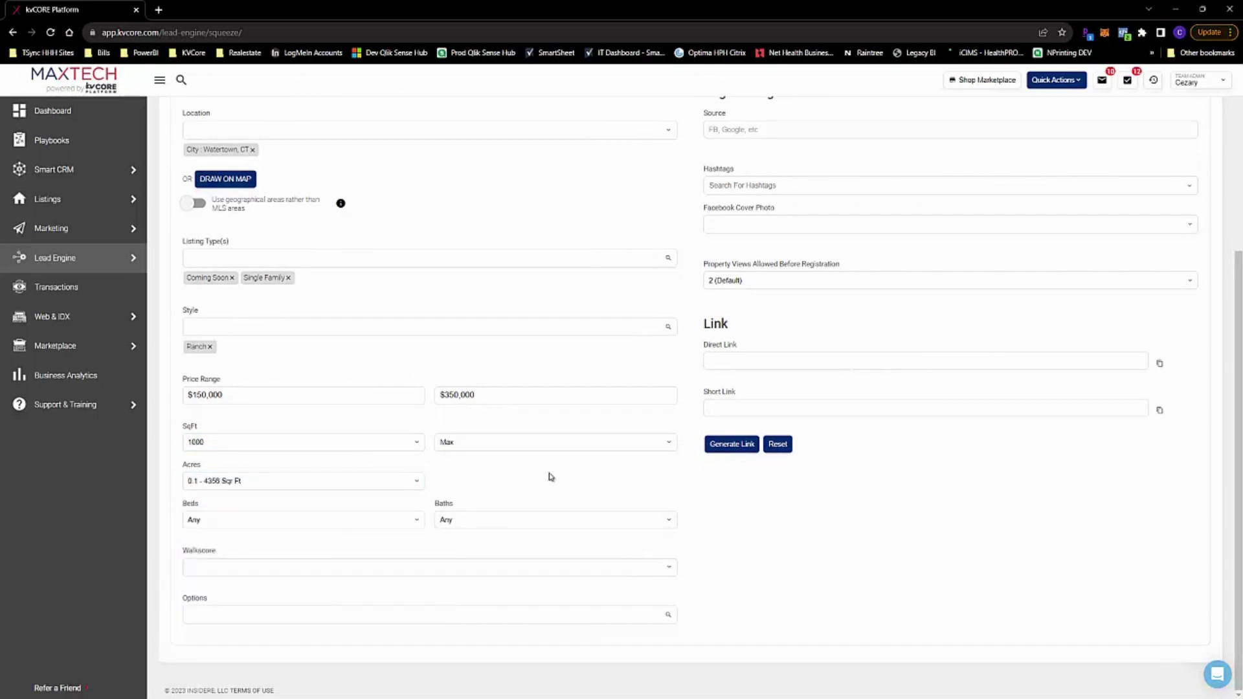
Require at least 2 beds and 1 bath, leaving Walkscore unset
click(342, 522)
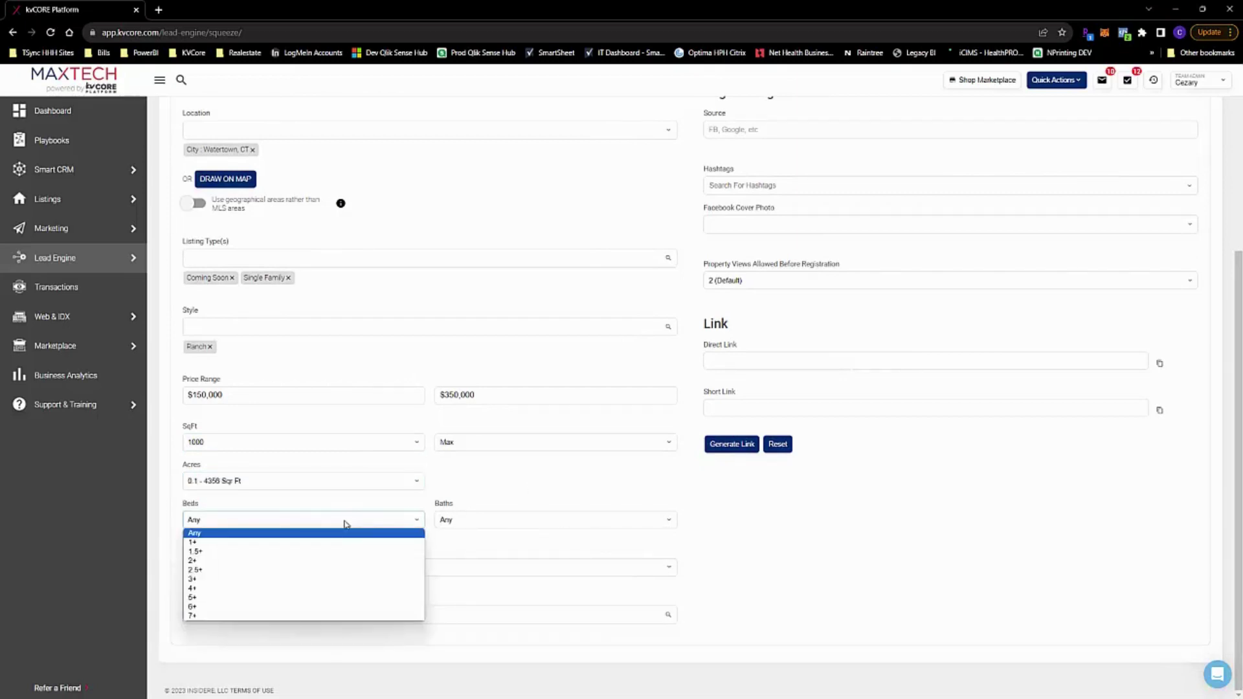
click(325, 561)
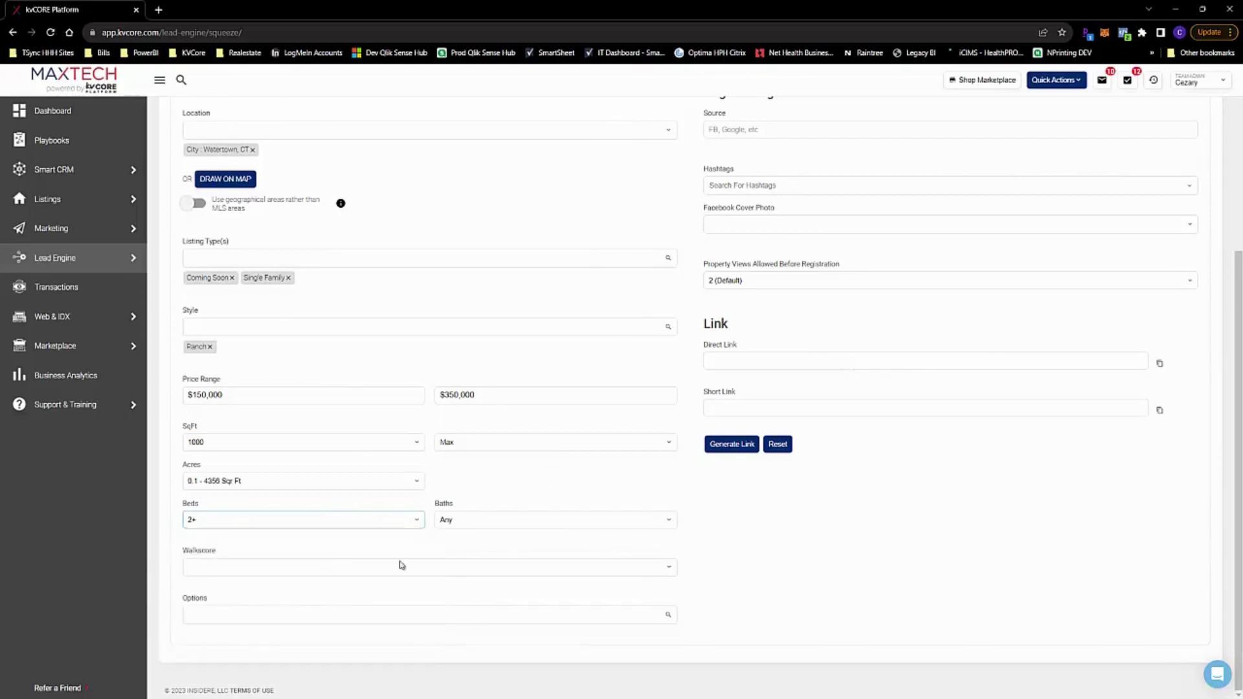
click(476, 528)
click(473, 544)
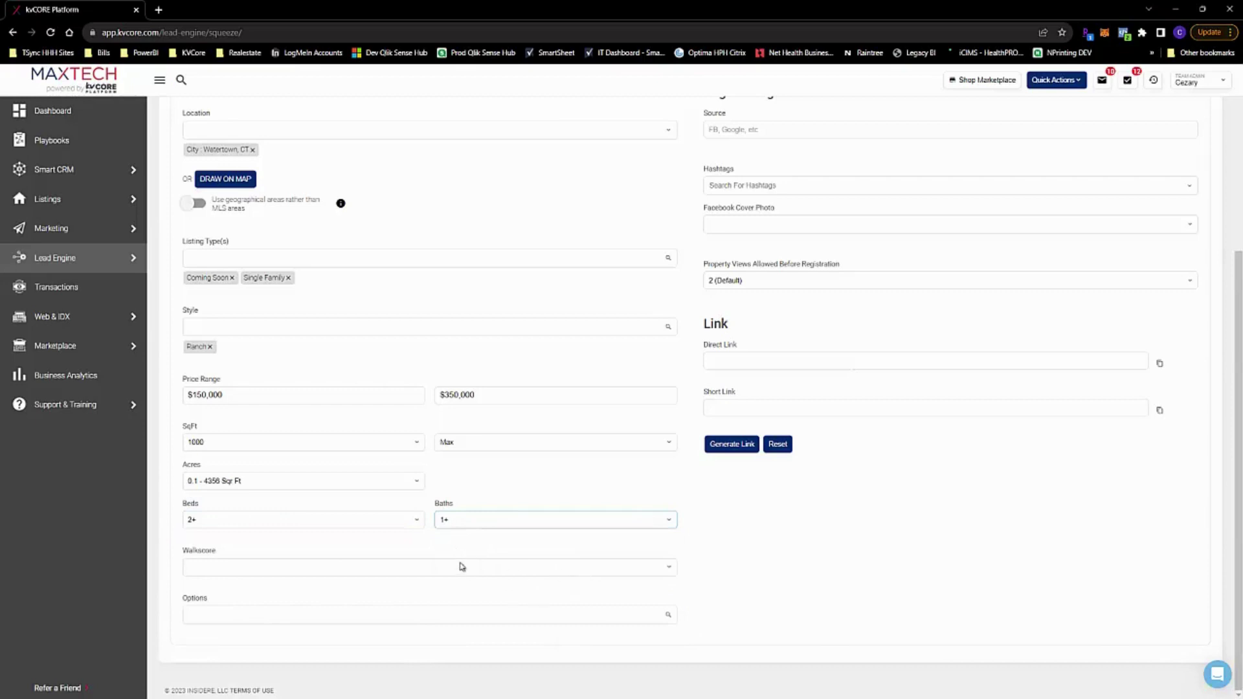
click(461, 558)
click(675, 572)
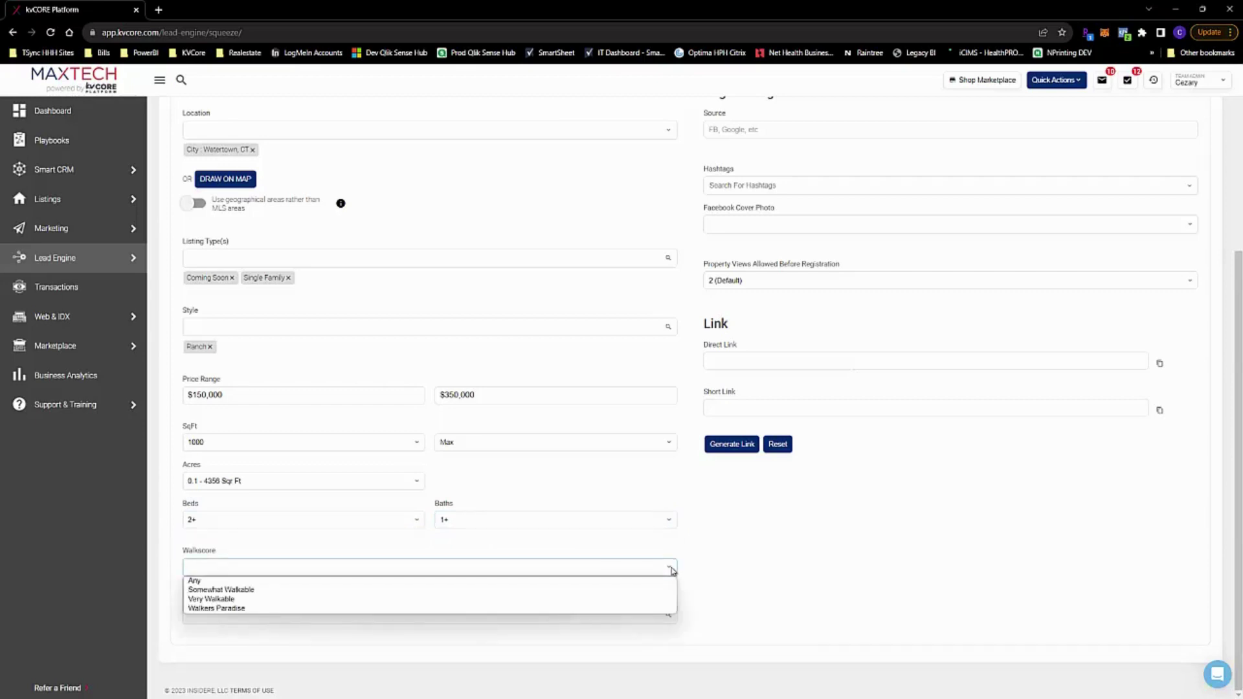
click(674, 571)
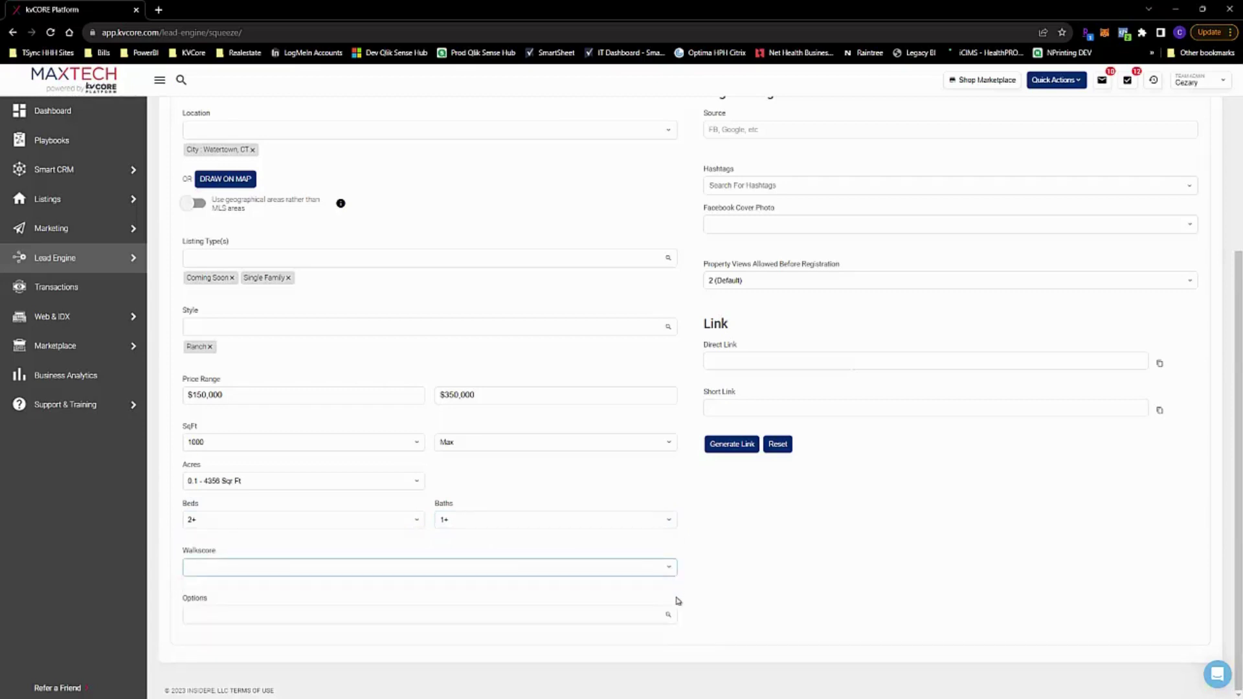
Add Just Listed and Fixer Upper to the search options
click(645, 617)
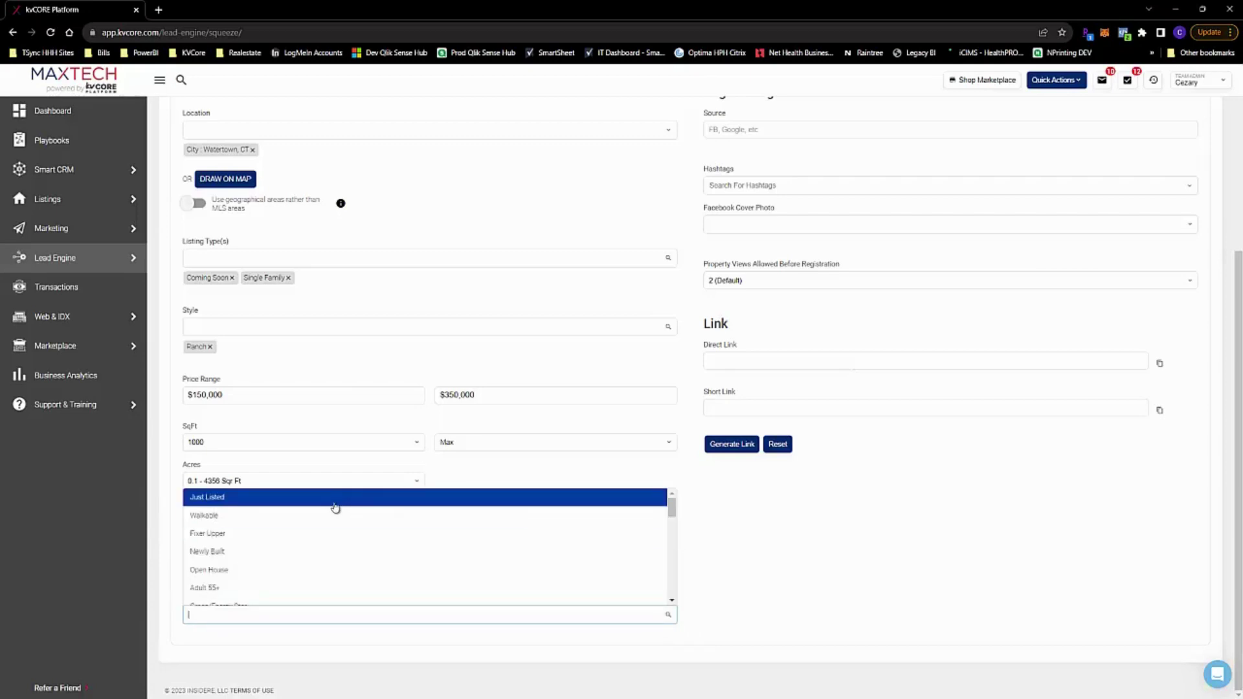
click(336, 505)
click(441, 606)
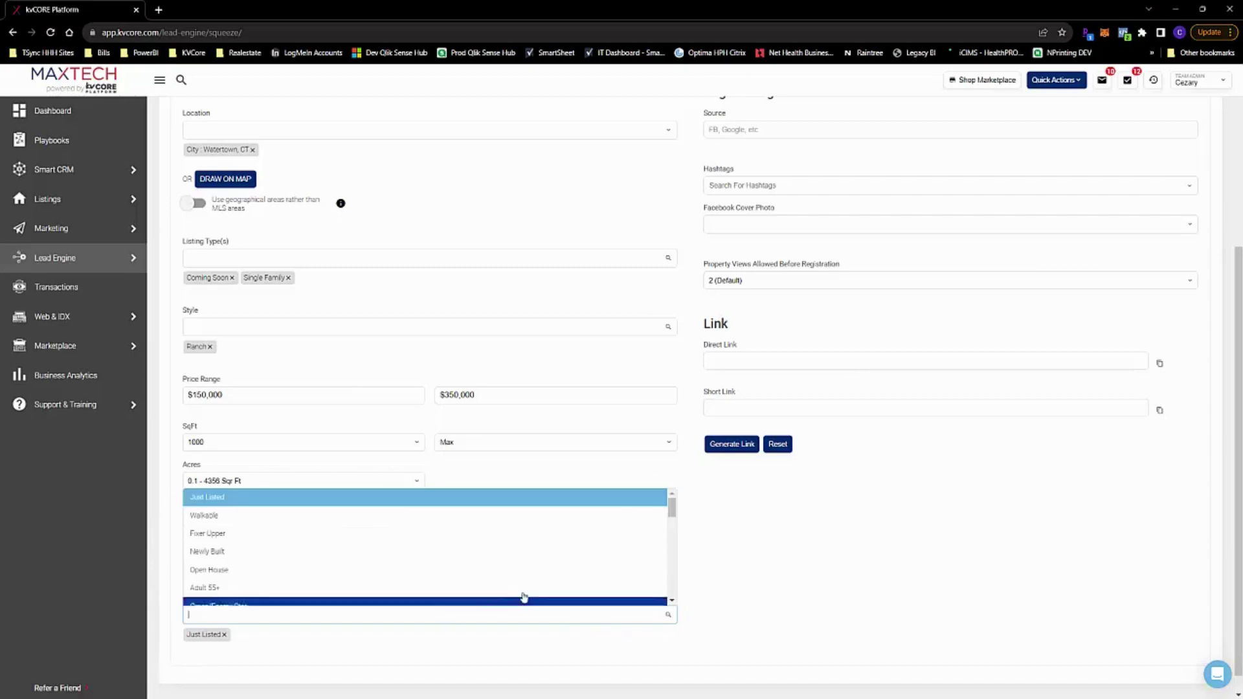
click(655, 542)
scroll(712, 389, up, 2)
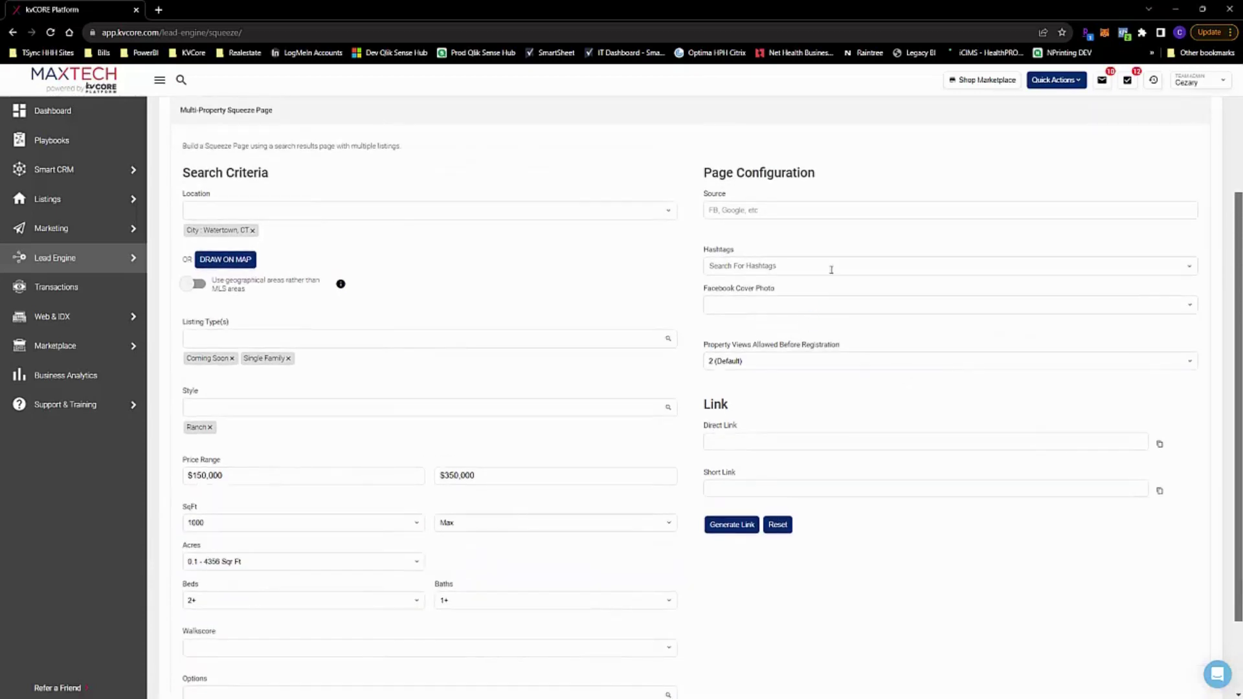
Set the lead source to Open House and add hashtag 67HadleyOpenHouseSqueezePage
click(737, 211)
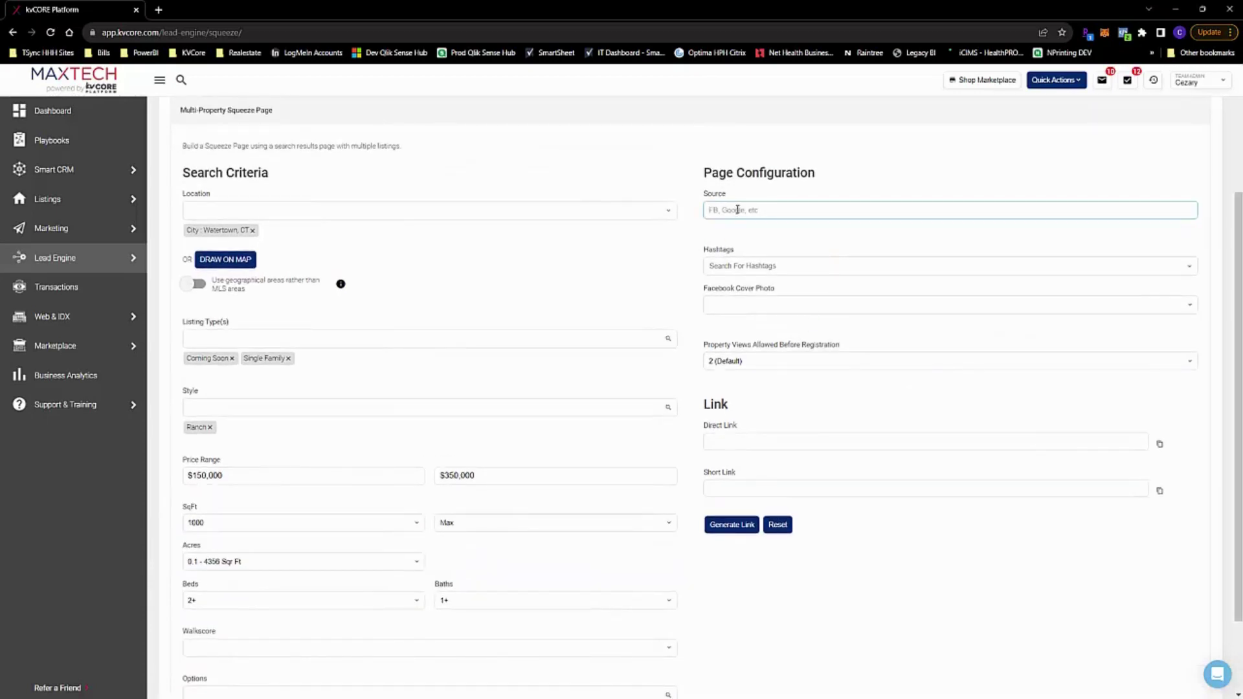
text(Or)
click(722, 271)
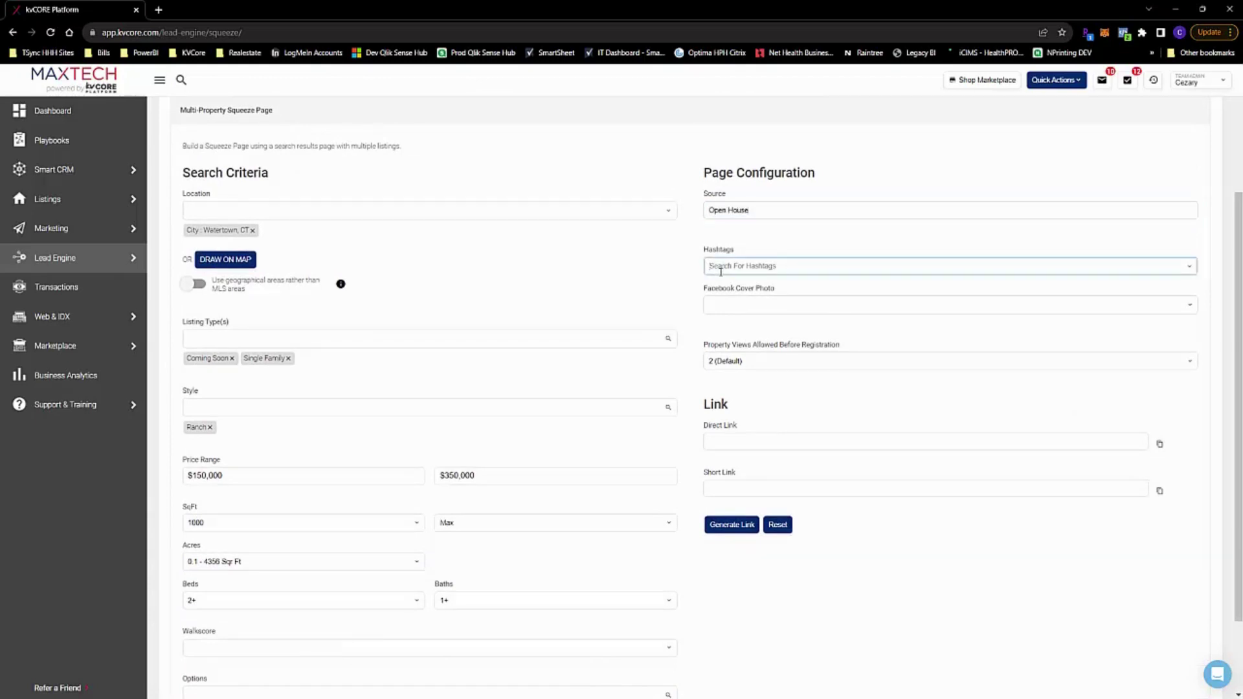
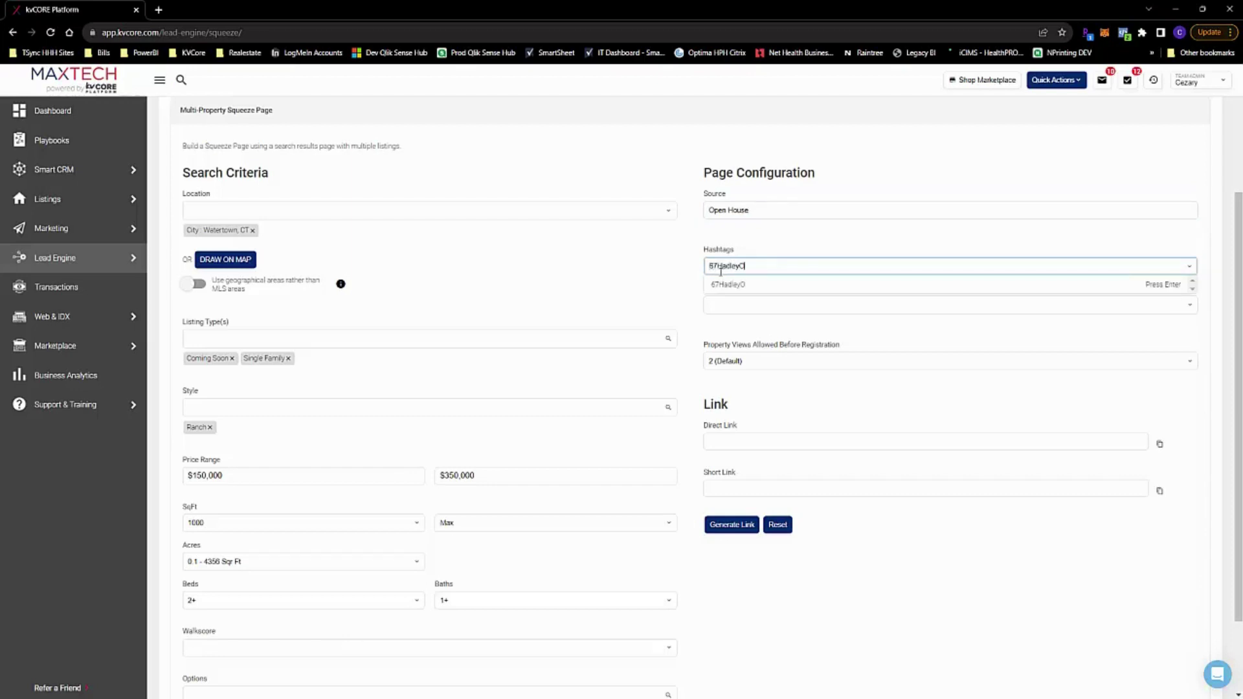
key(BackSpace)
key(BackSpace)
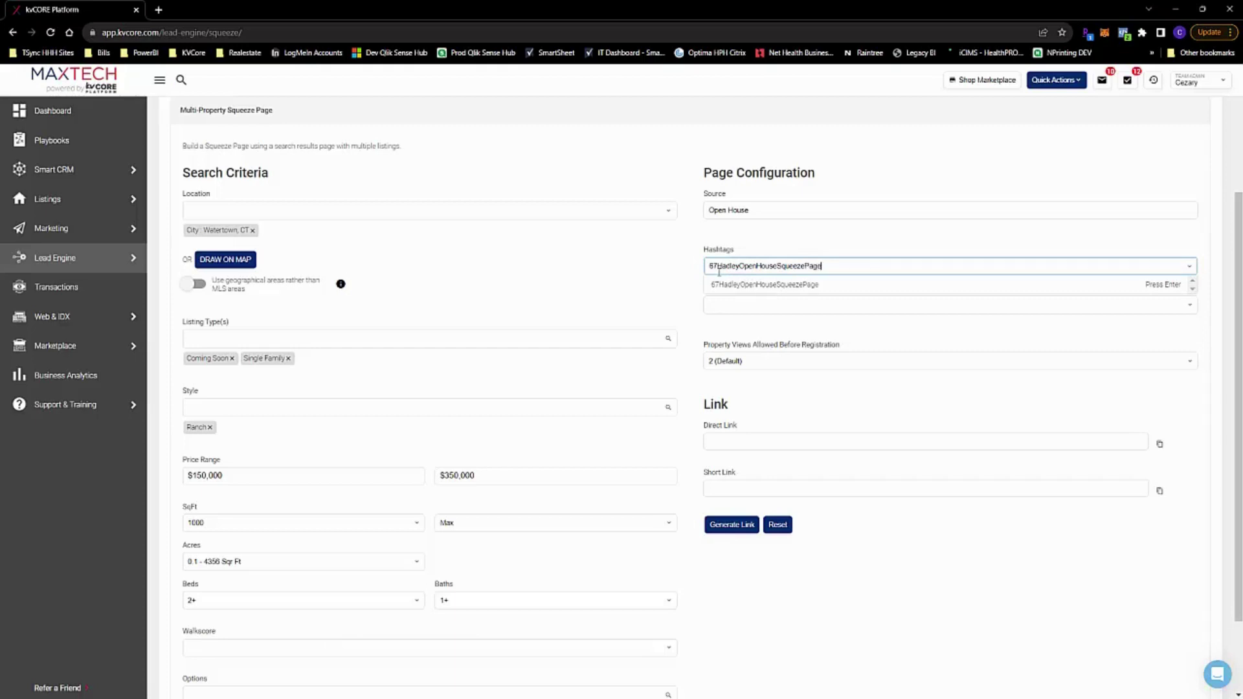
key(Return)
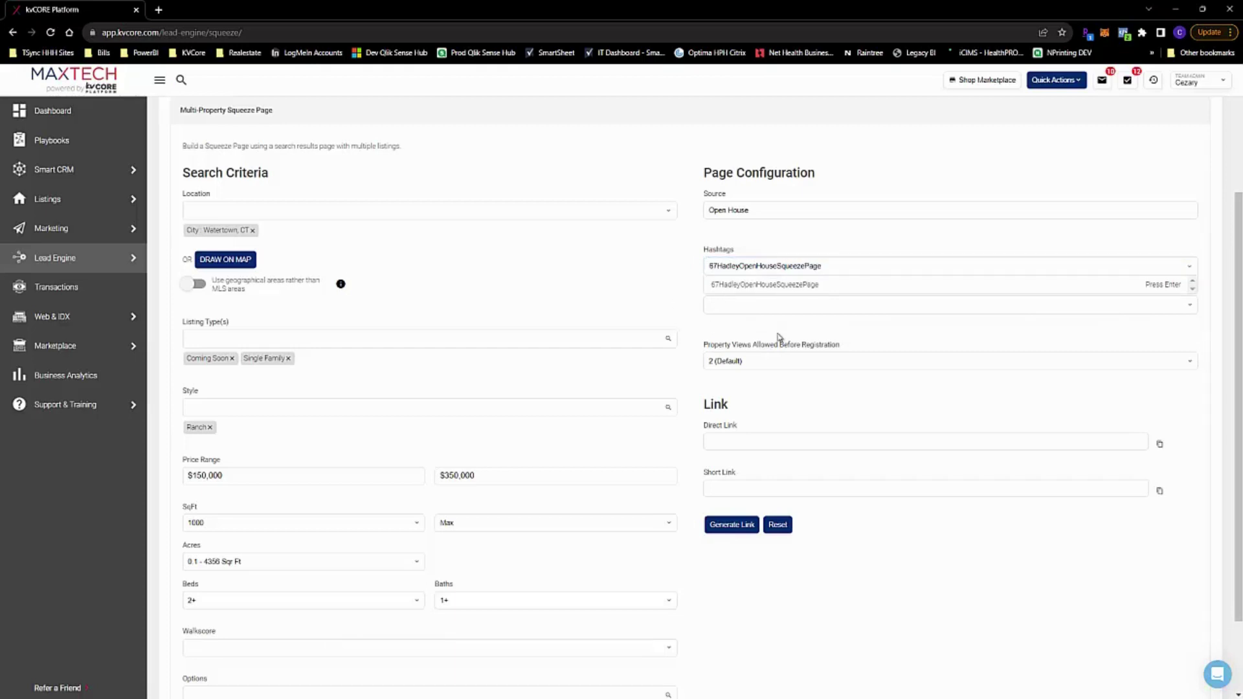
Keep property views before registration at 2 (Default) and generate the page links
click(815, 359)
click(815, 357)
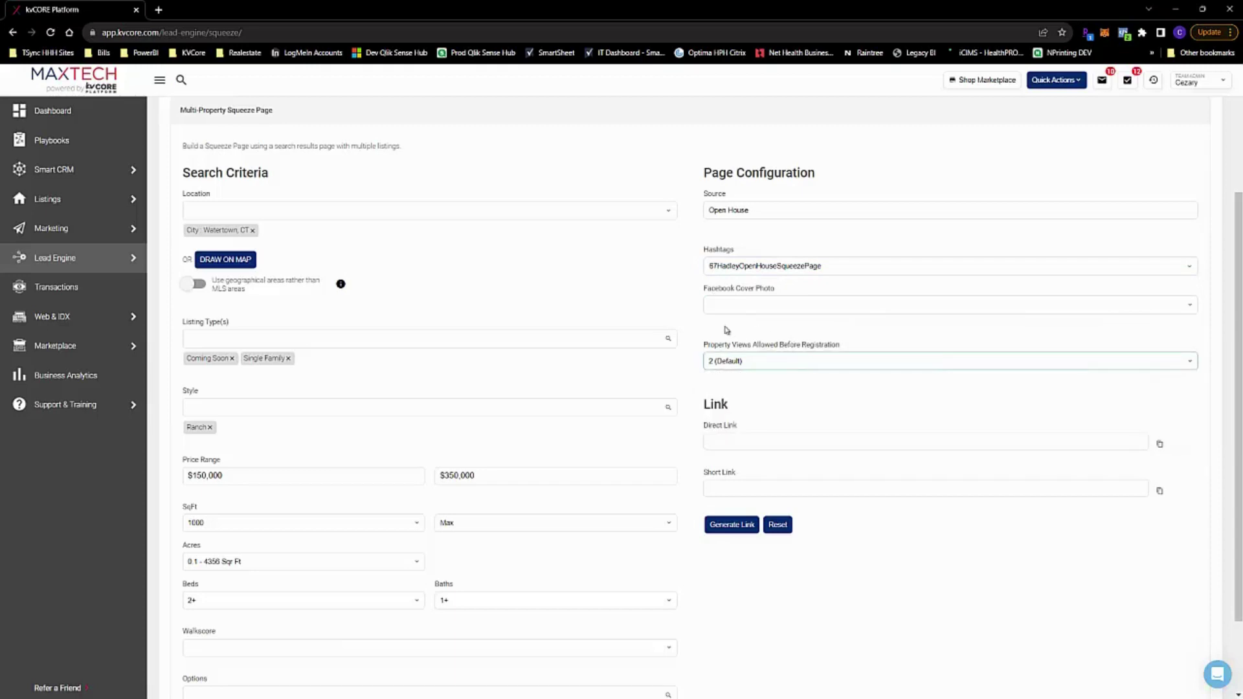
drag(702, 348, 714, 372)
click(795, 350)
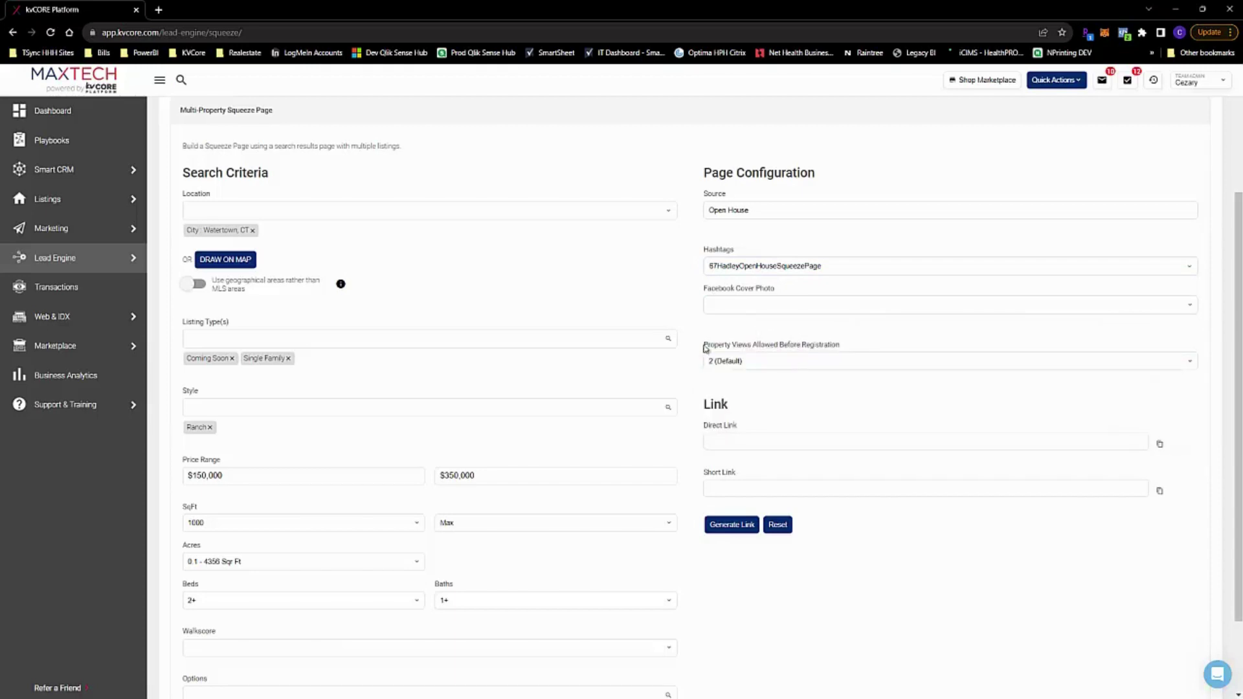
click(780, 364)
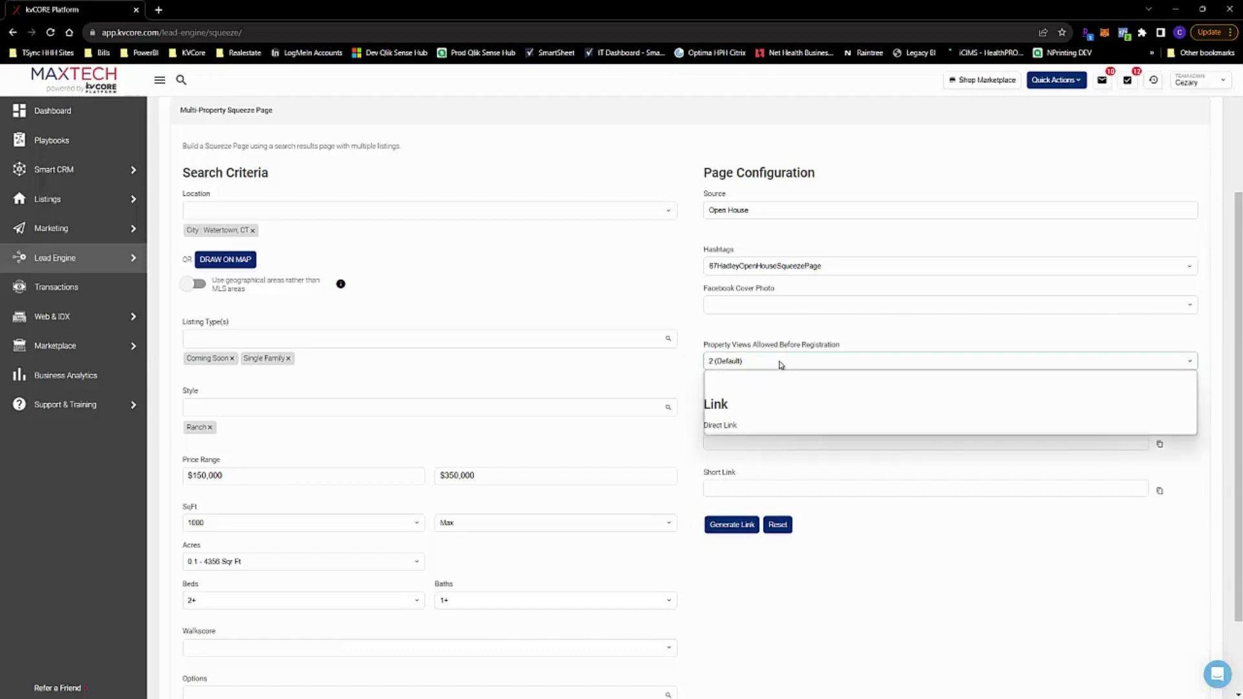
click(757, 387)
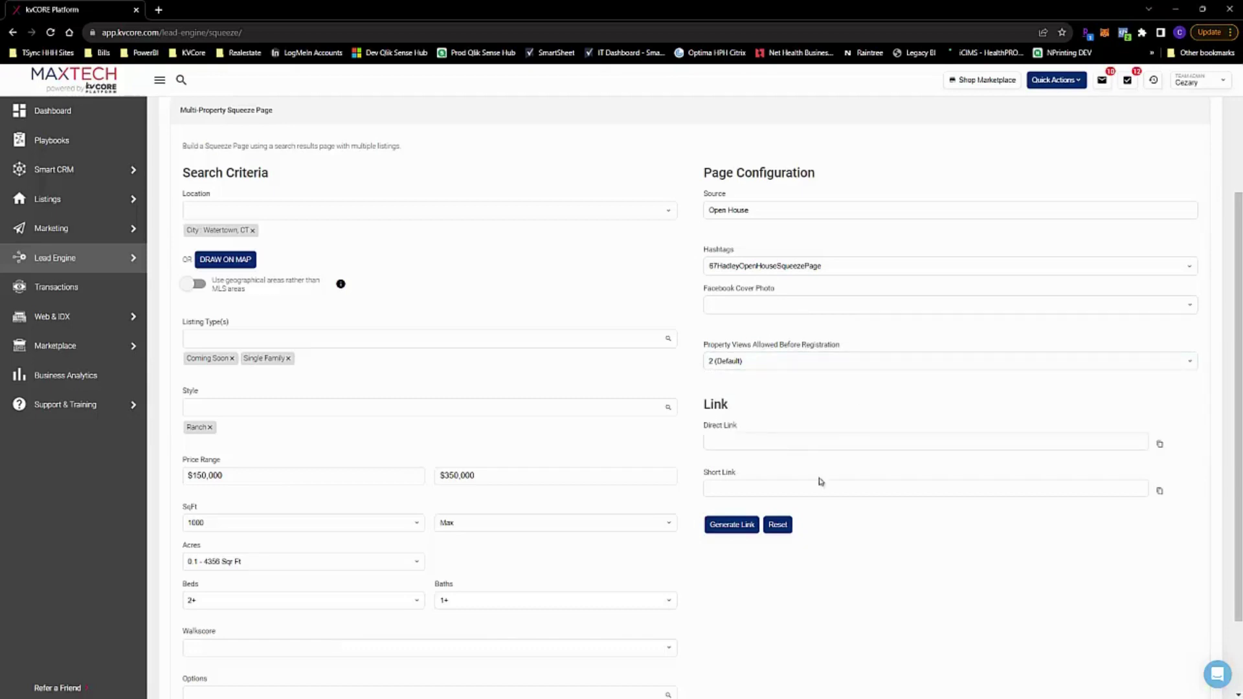
click(749, 528)
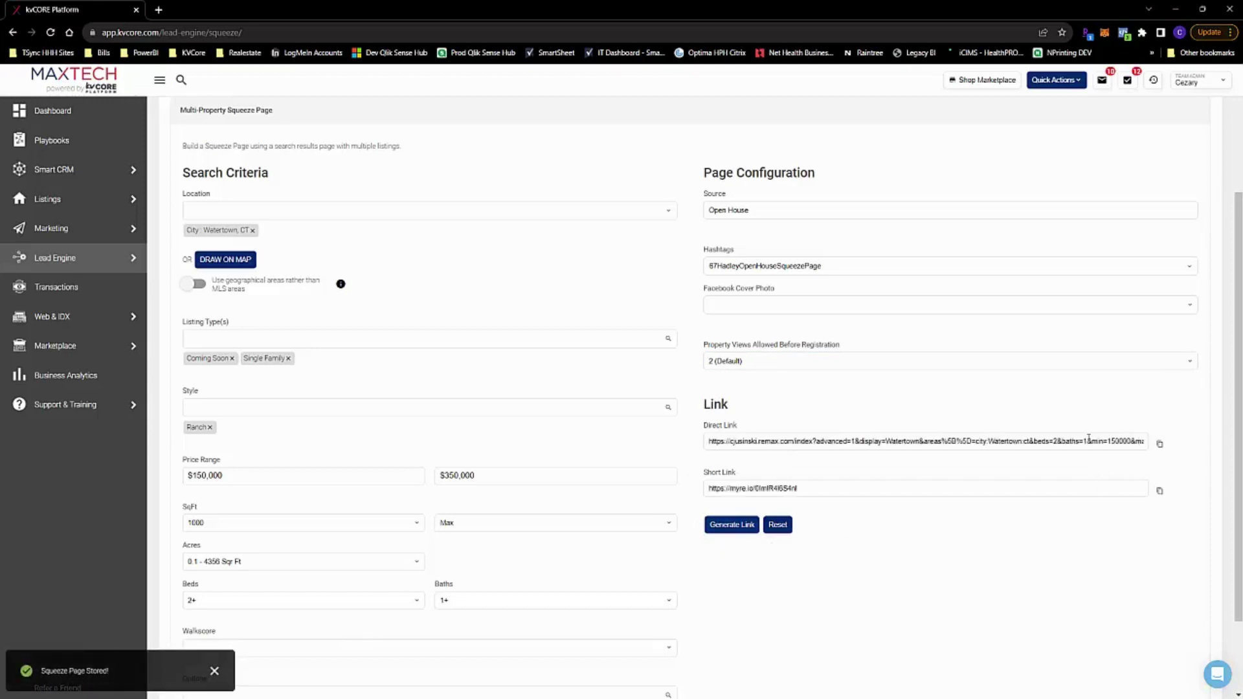
scroll(725, 408, up, 2)
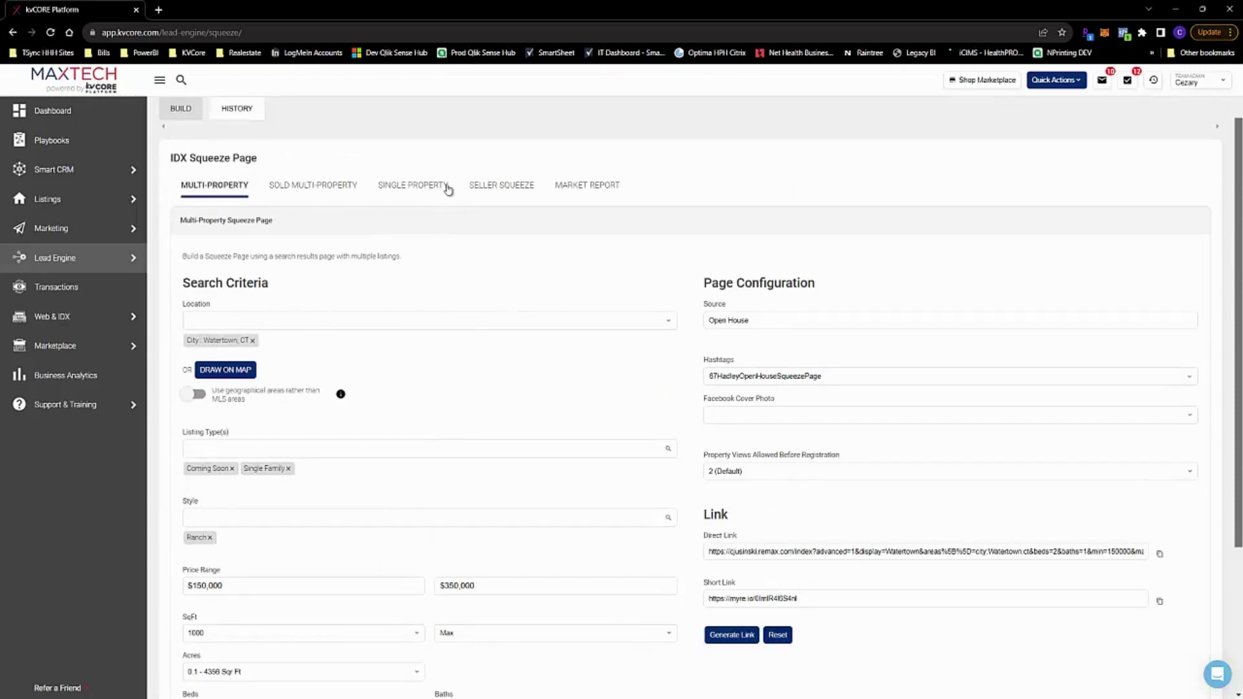
click(411, 192)
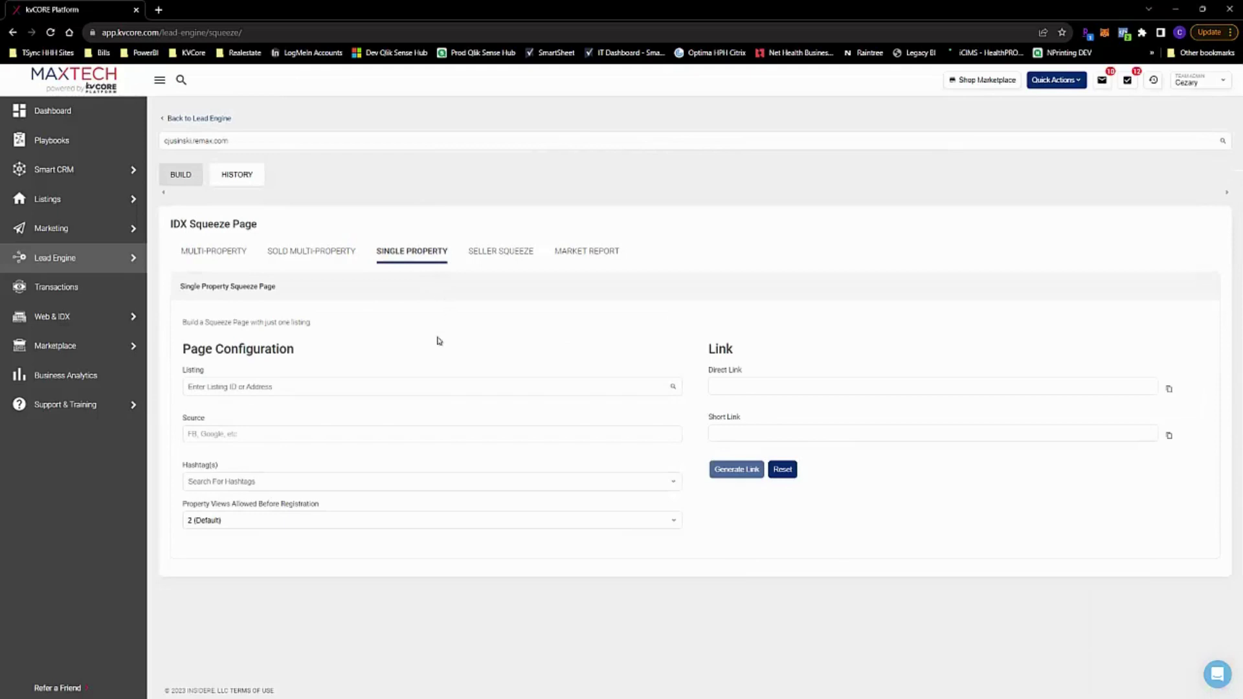
click(338, 389)
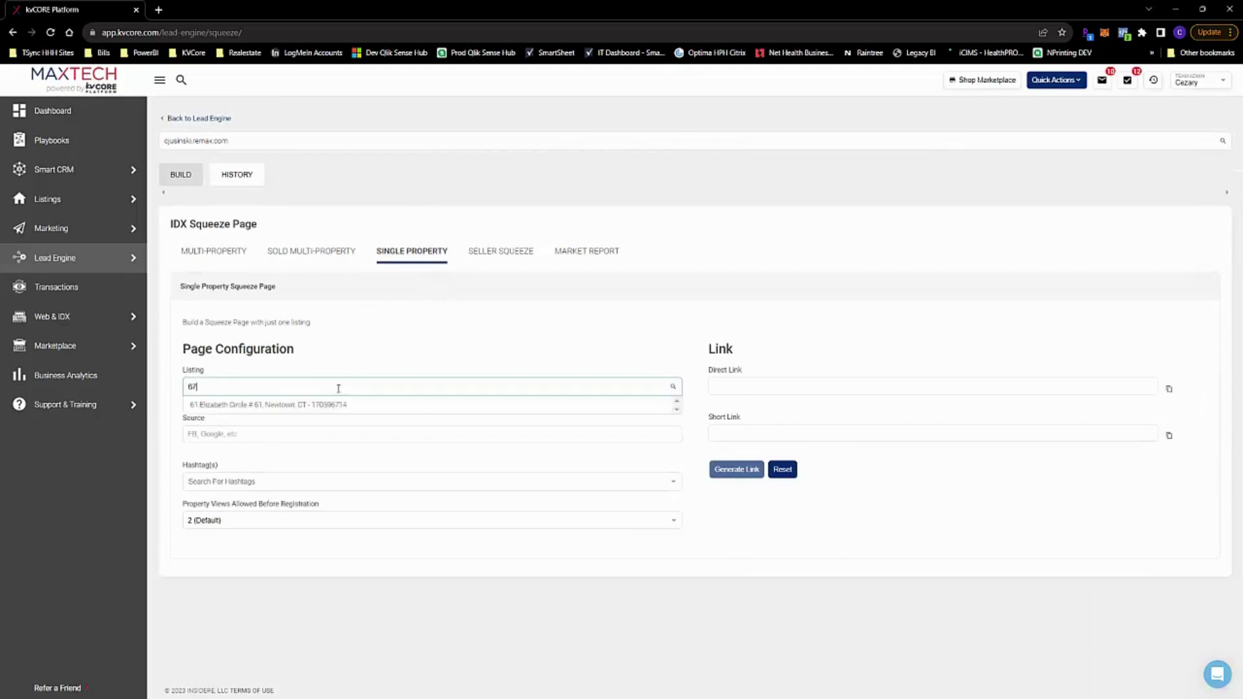
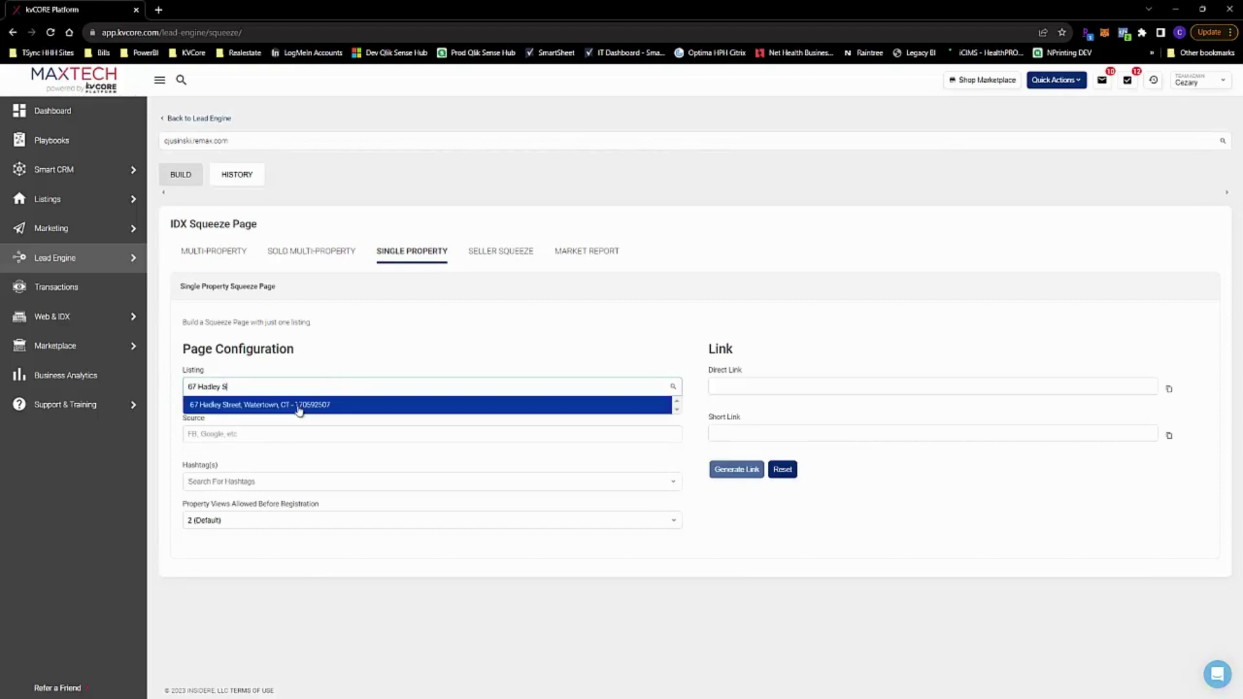
click(299, 408)
Set source Open House and hashtag 67HadleyOpenHouseSqueeze, then generate the page links
click(278, 437)
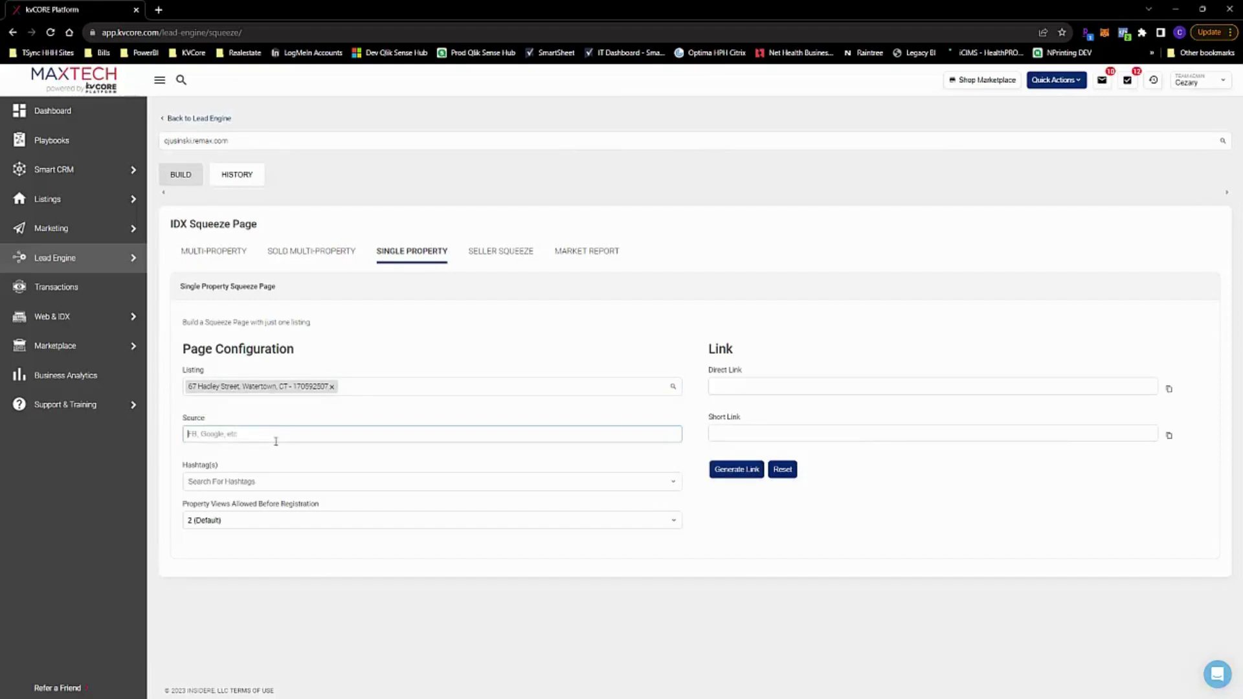
text(Open House)
click(298, 477)
text(67H)
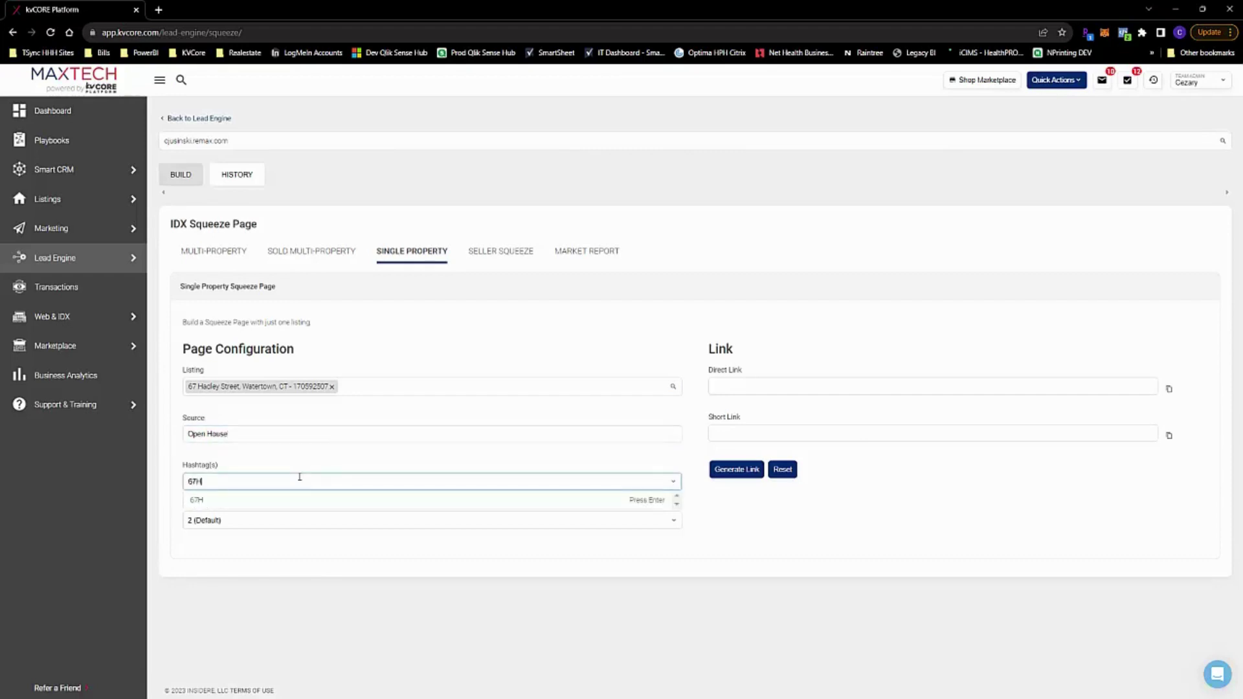
text(adleyOpenHouseSq)
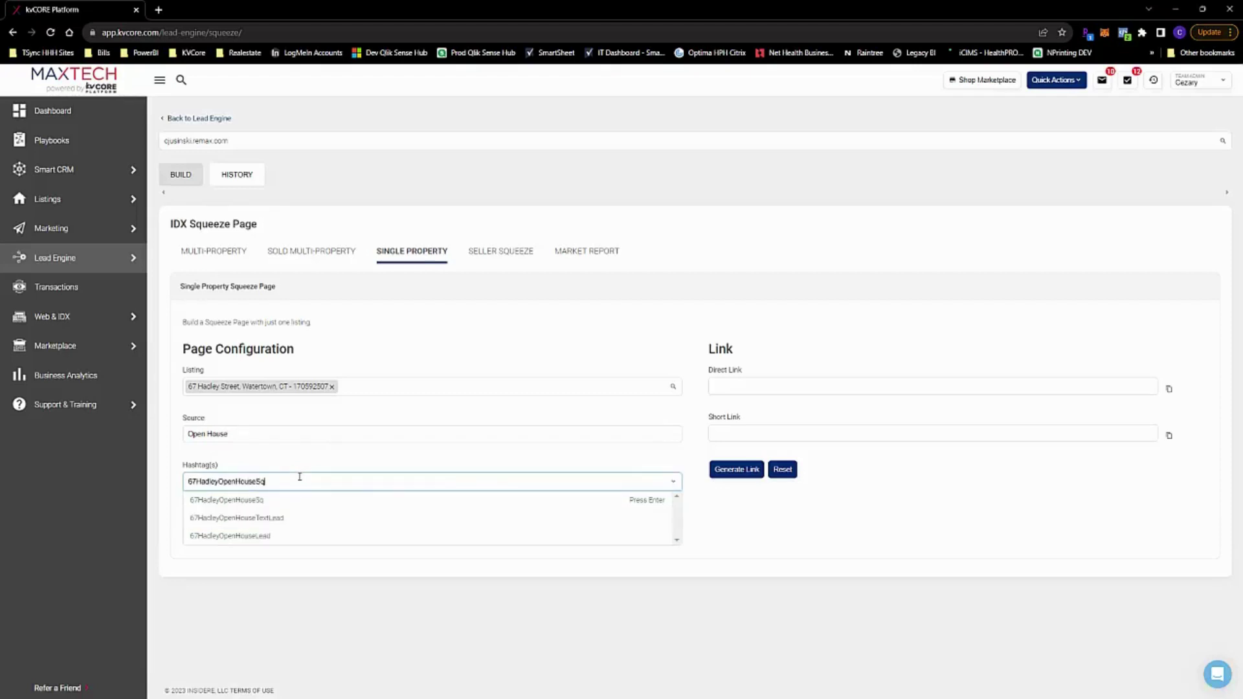
text(ueeze)
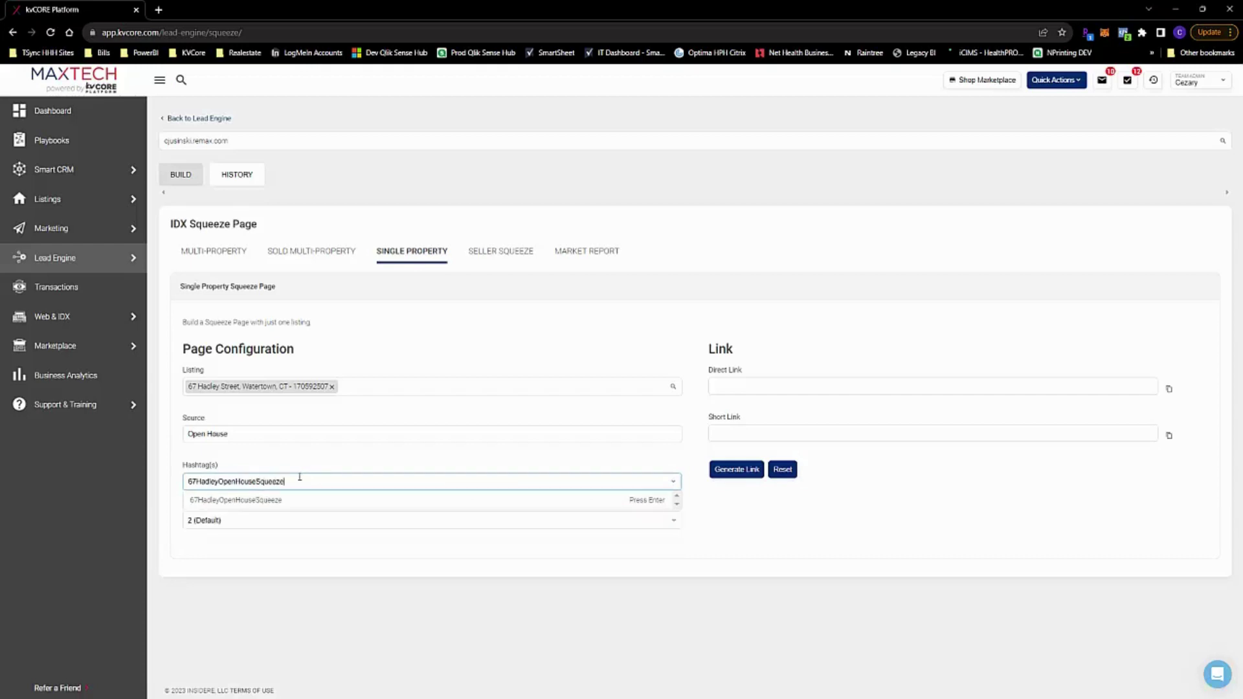
click(332, 501)
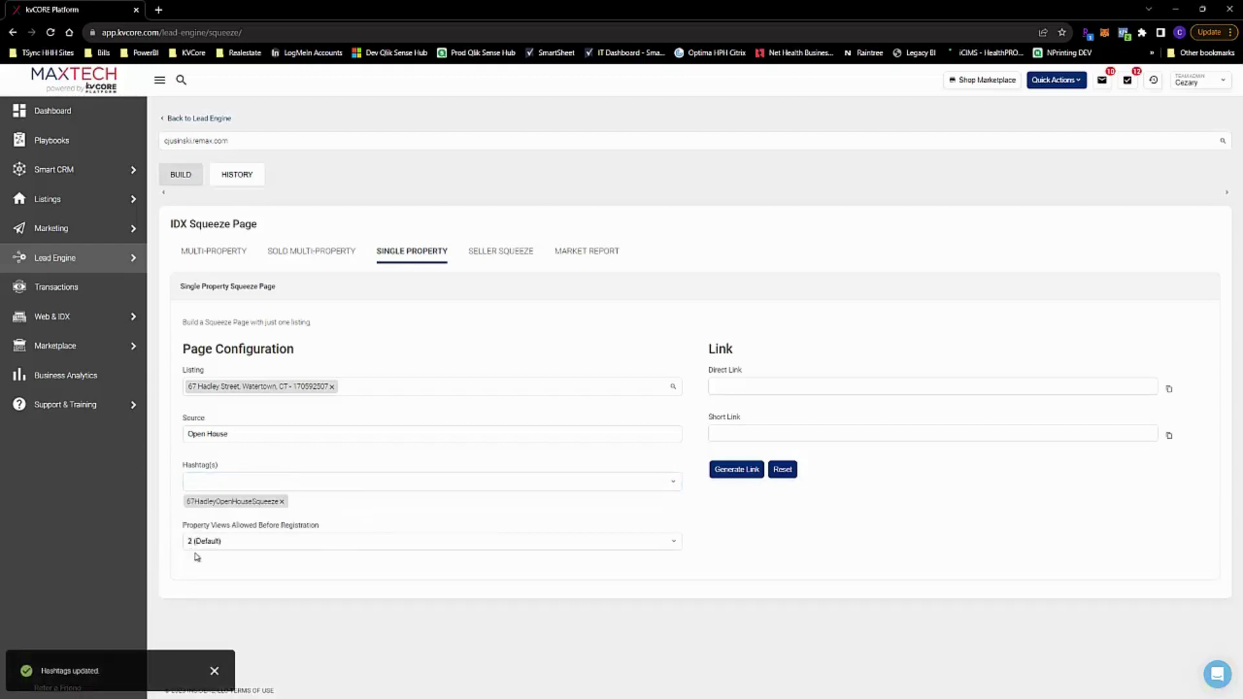
click(732, 476)
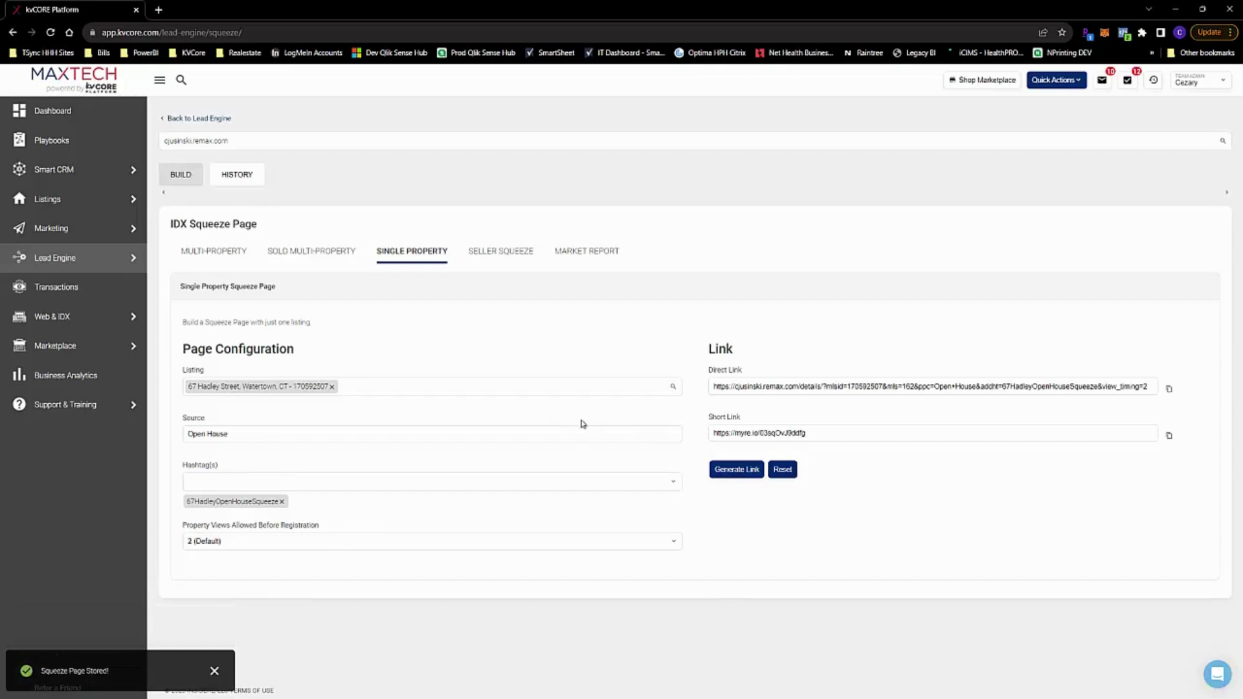
click(509, 258)
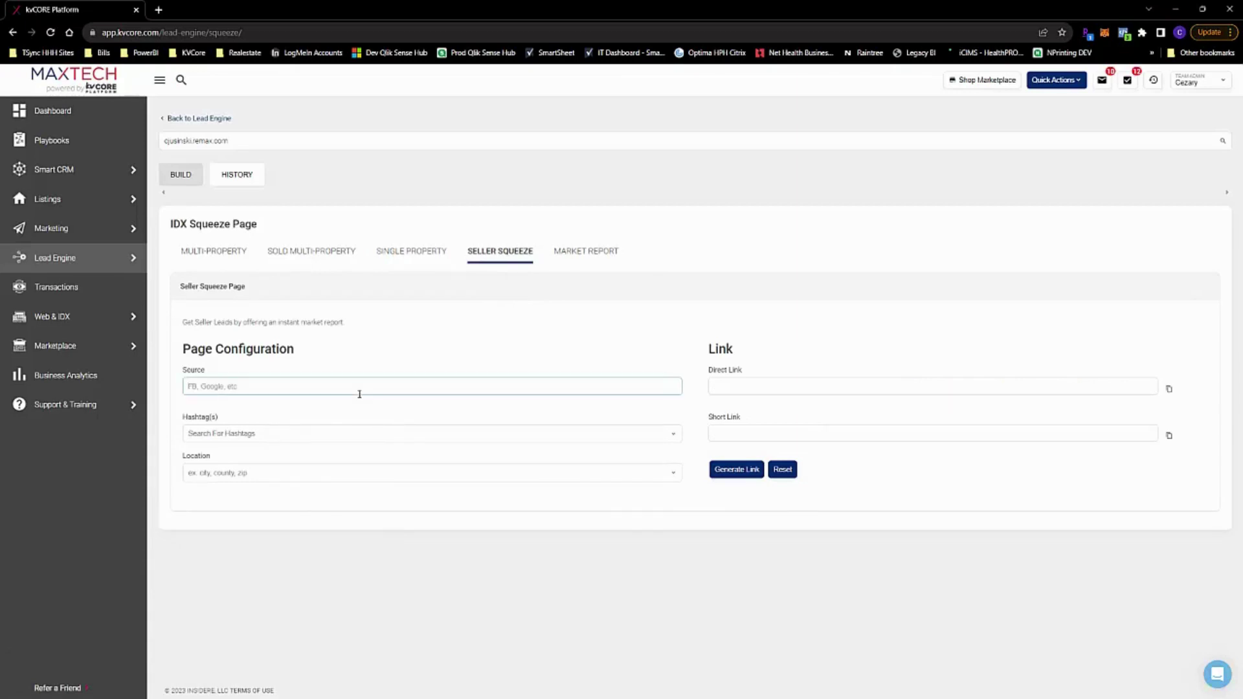
Generate seller page links with source Facebook, hashtag FacebookSellerSqueeze, location Watertown, CT
text(Facebook)
click(272, 435)
text(Faceb)
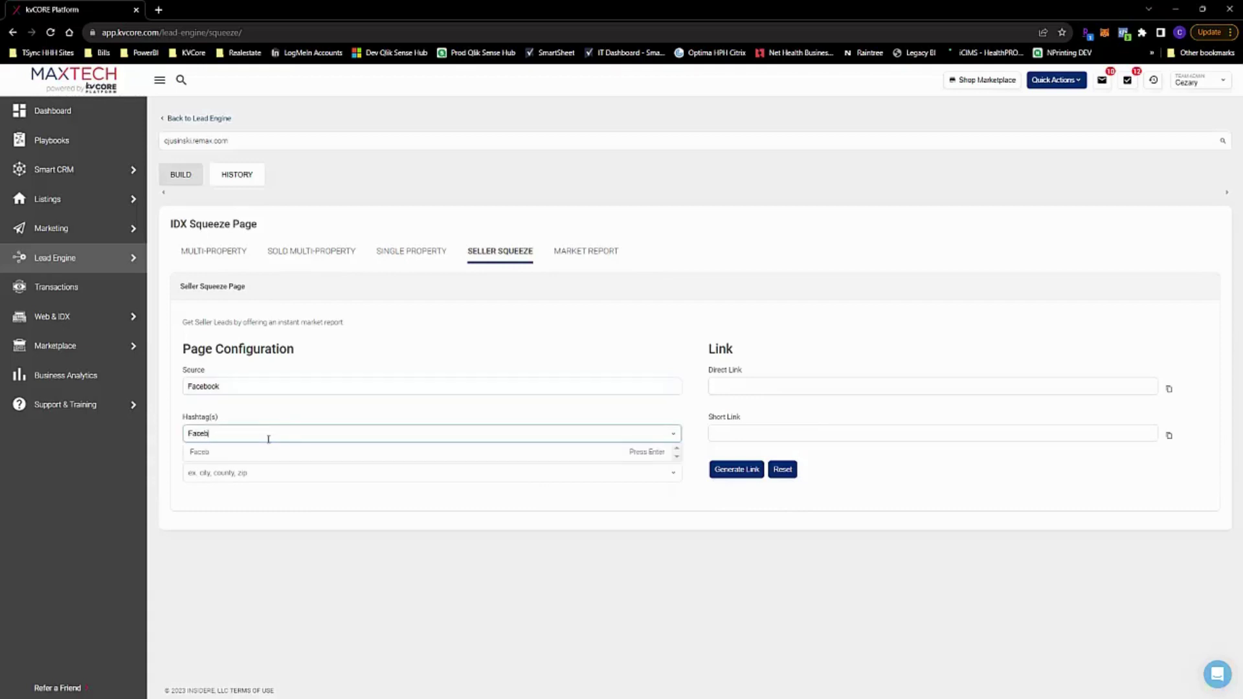
text(ookSellerSqueeze)
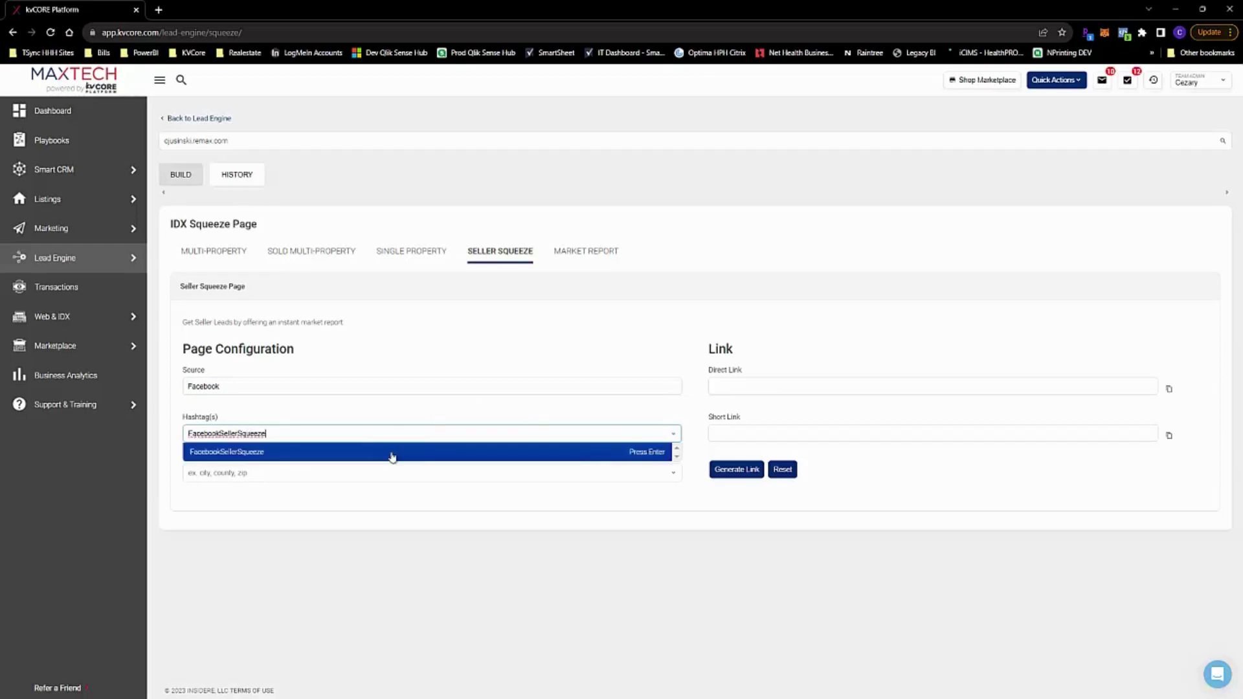
click(393, 457)
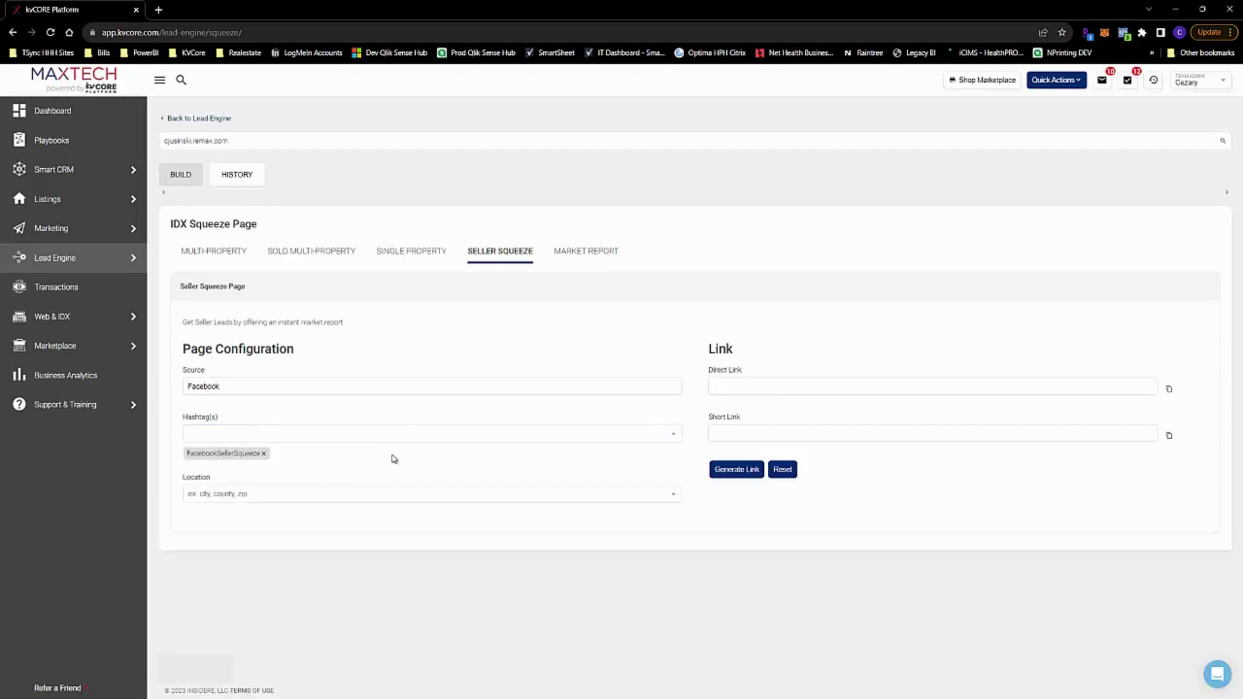
click(349, 494)
text(Water)
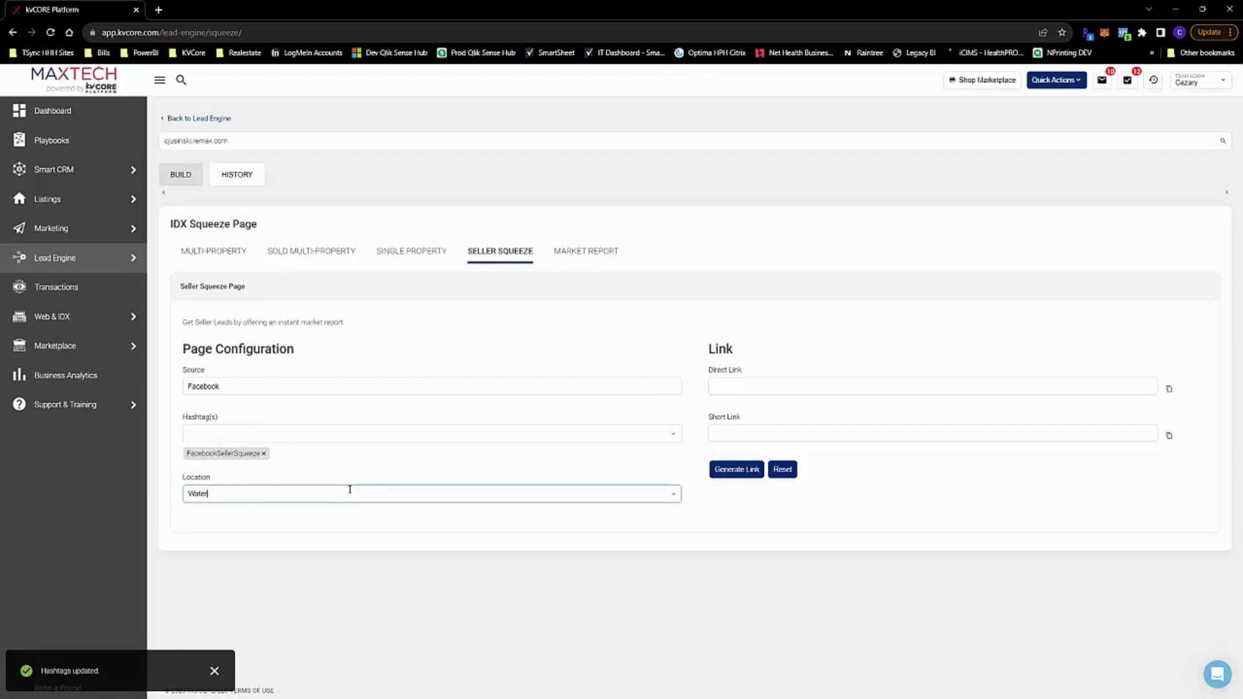
text(town, CT)
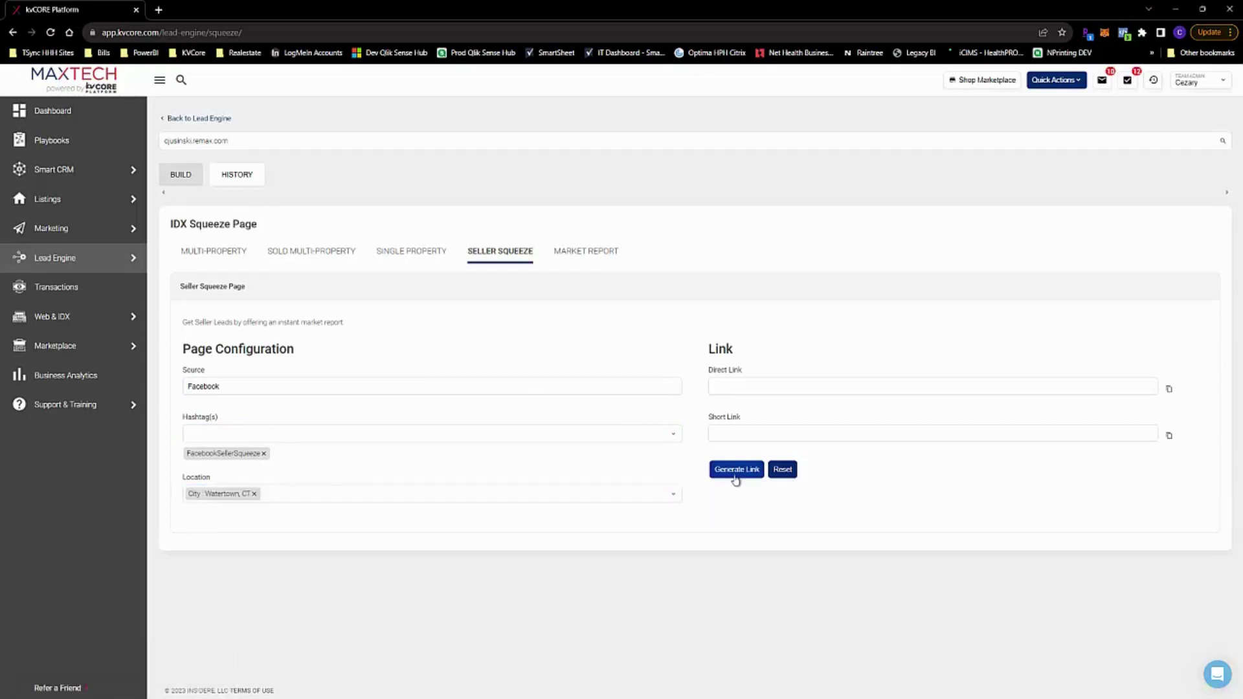
click(734, 475)
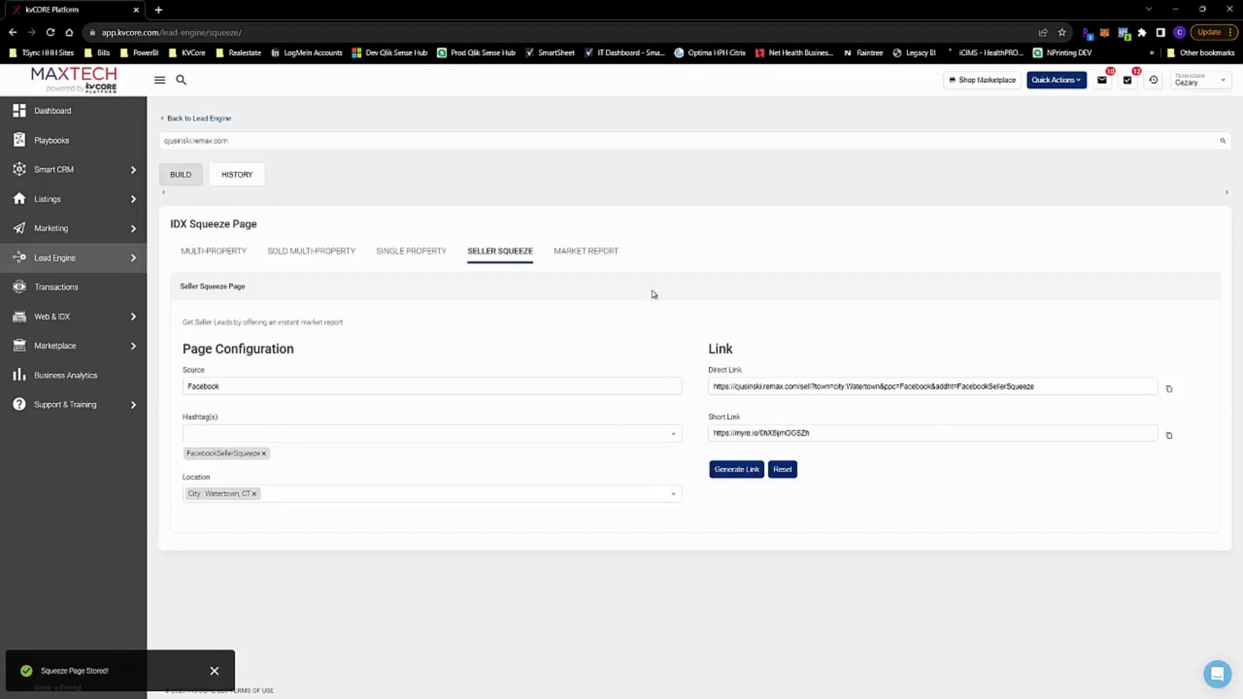
click(597, 257)
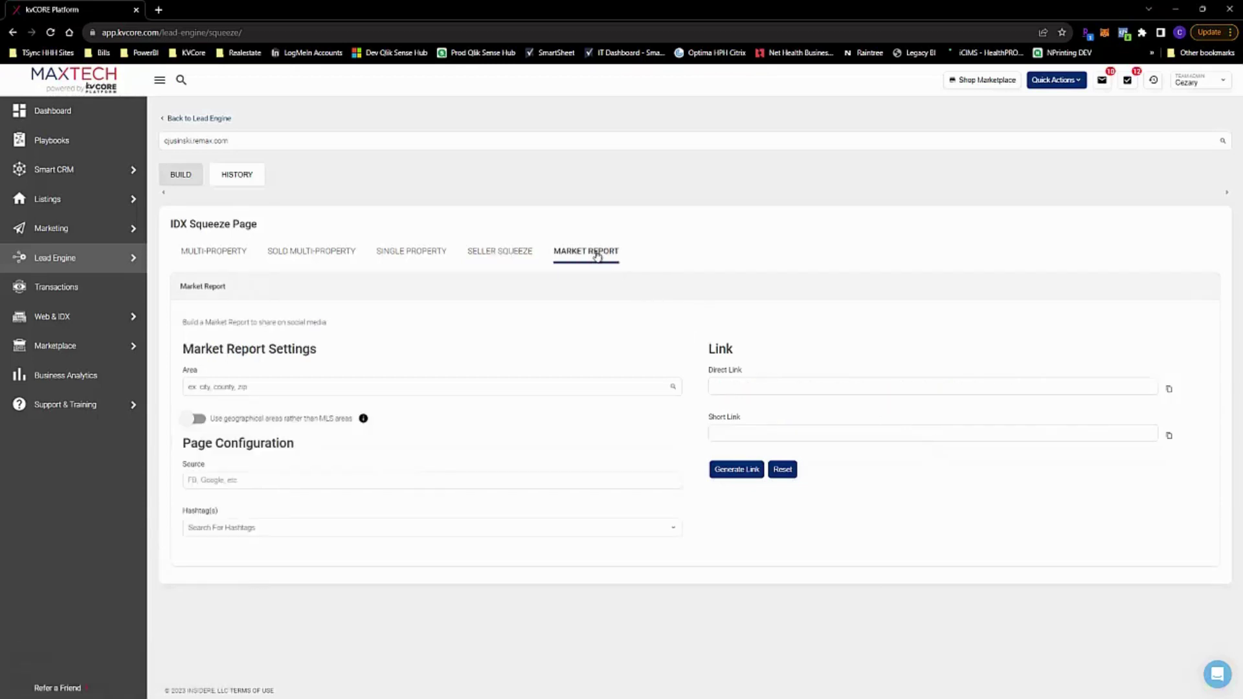
Set the market report area to Watertown, CT and the source to Facebook
click(318, 385)
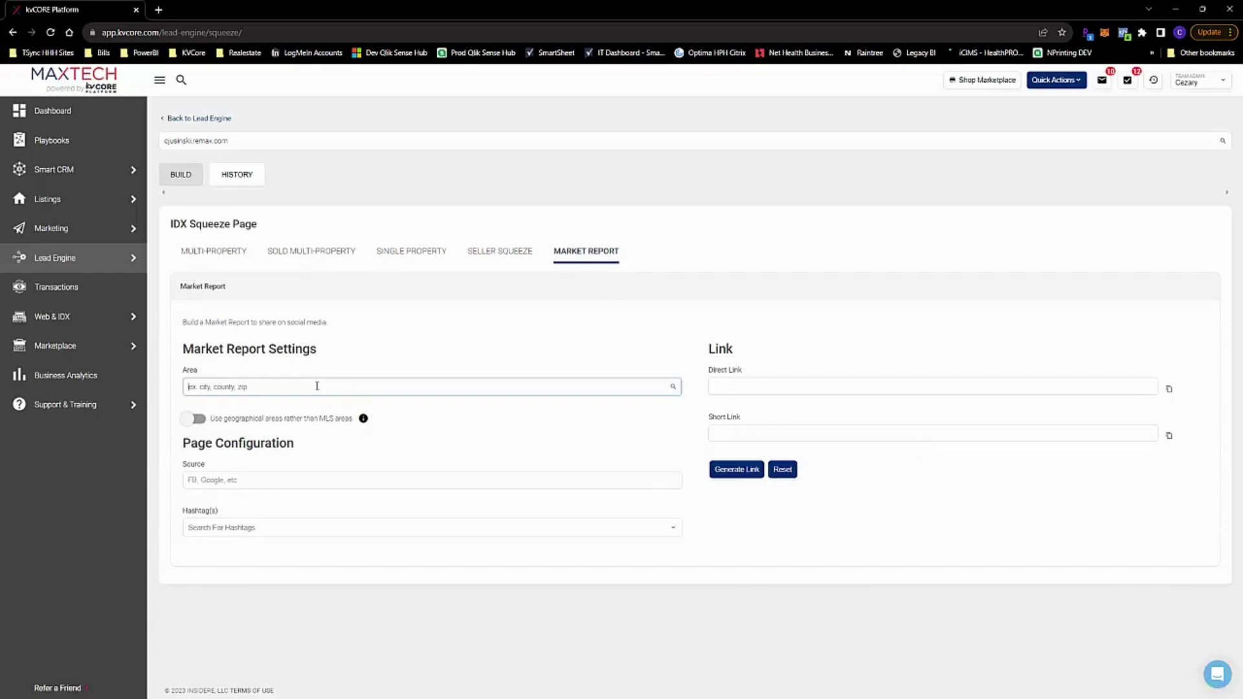
text(watertown)
click(337, 404)
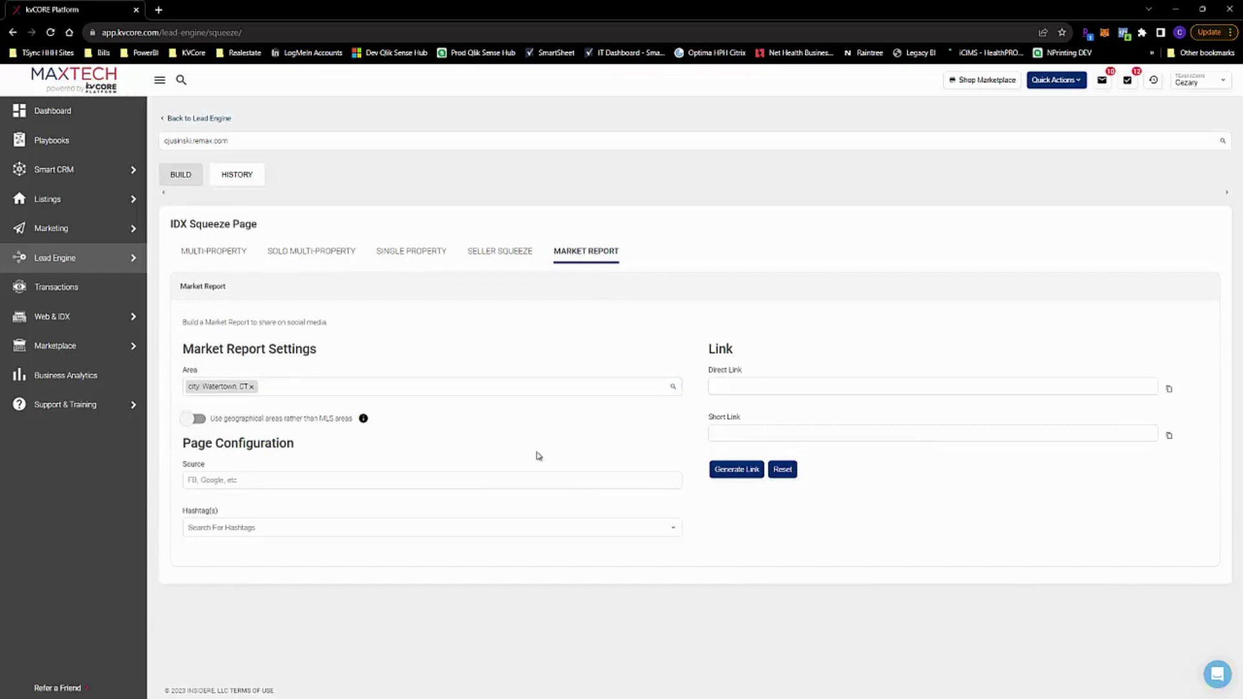
click(329, 477)
text(Facebook)
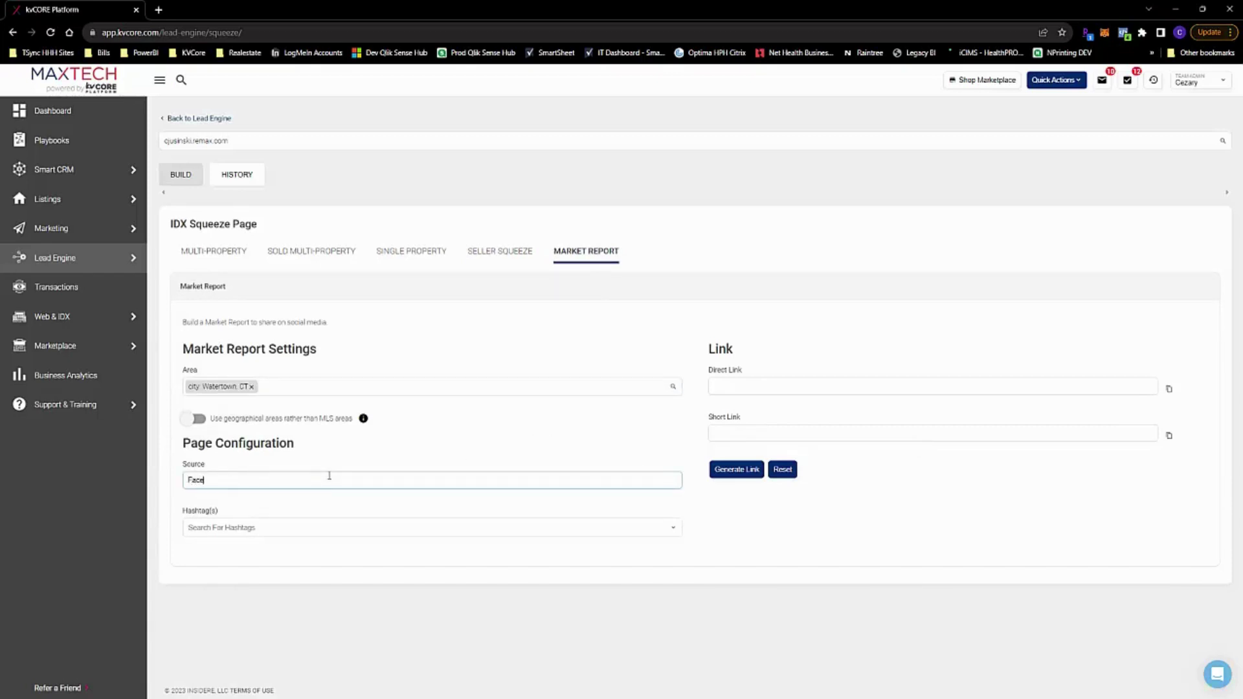
Add hashtag WatertownMarketReportSqueeze, generate the links, and open the squeeze page history
click(331, 525)
text(Watertown)
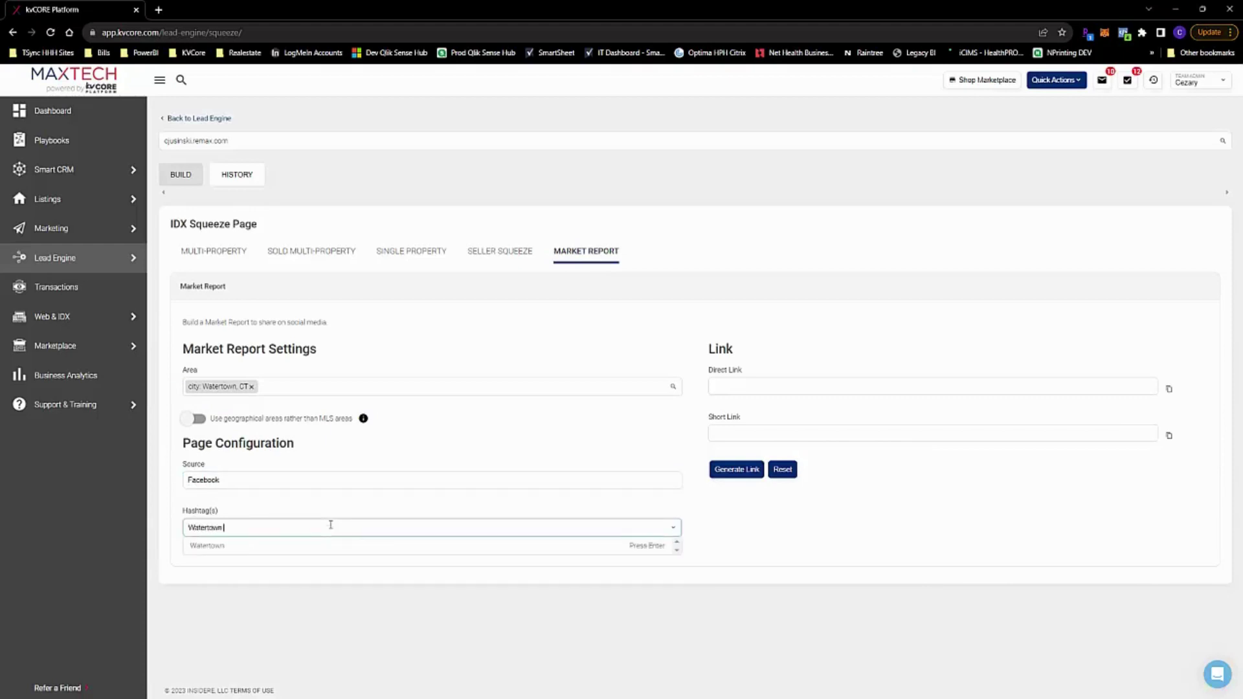
text(MarketReportSqueeze)
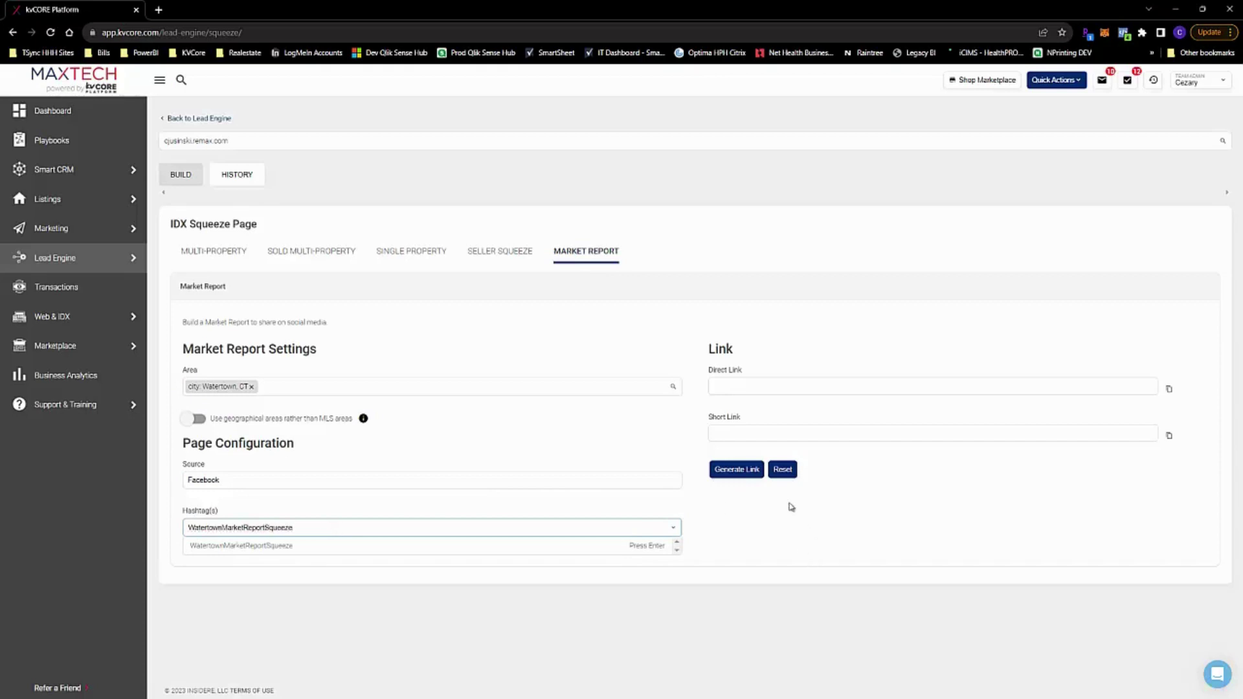
click(738, 469)
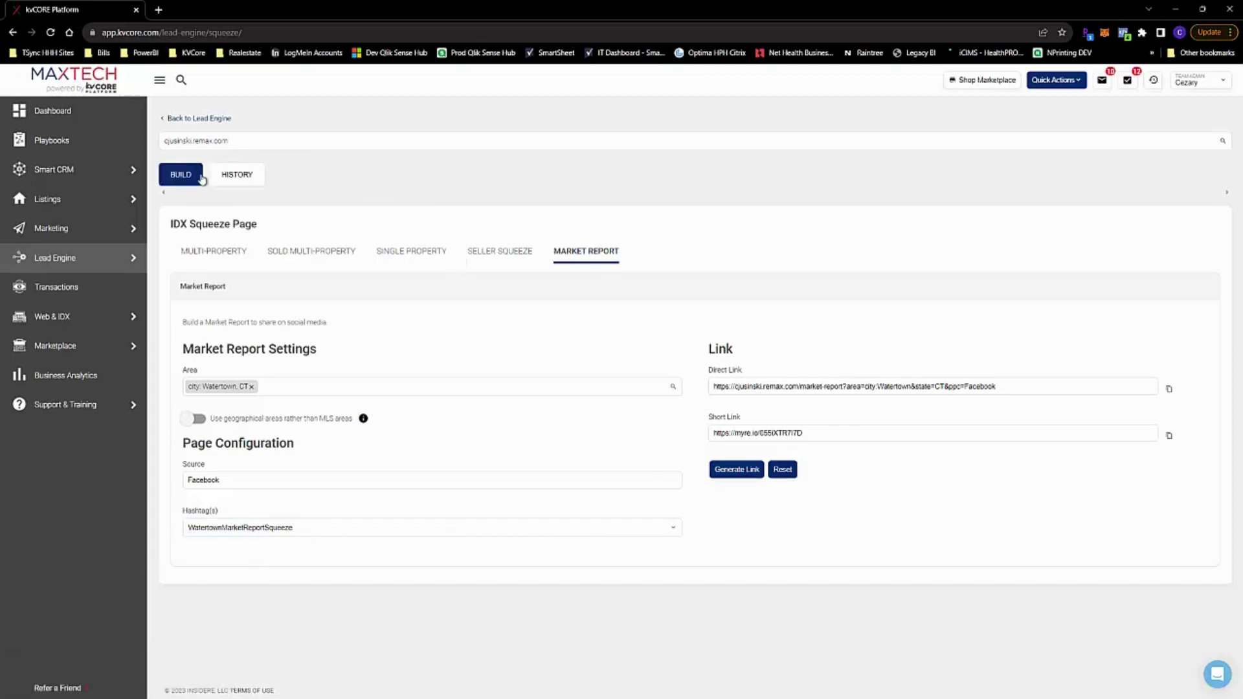
click(246, 186)
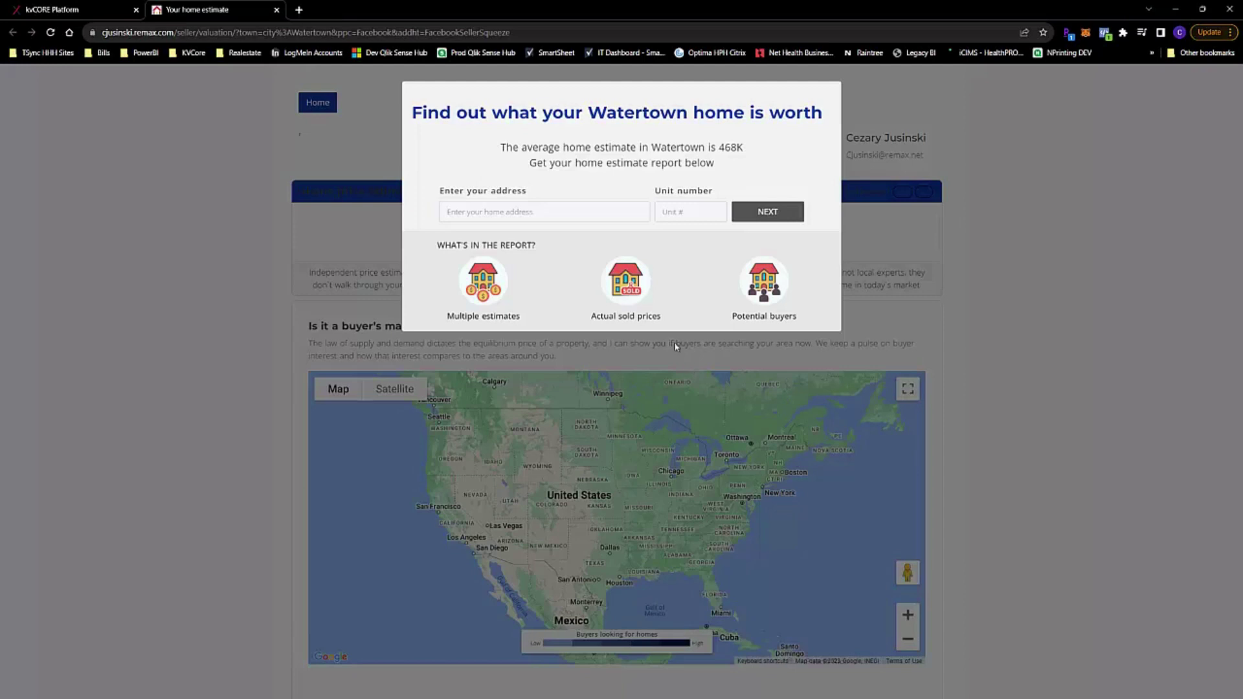
click(120, 9)
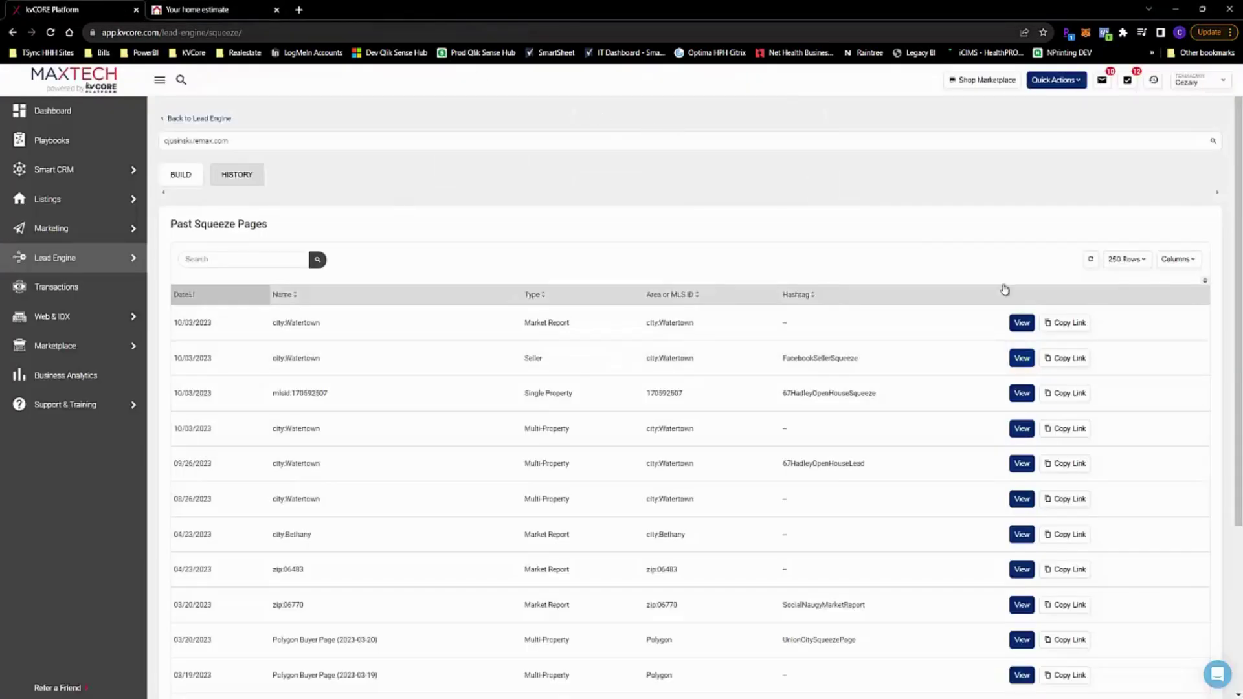
click(1022, 399)
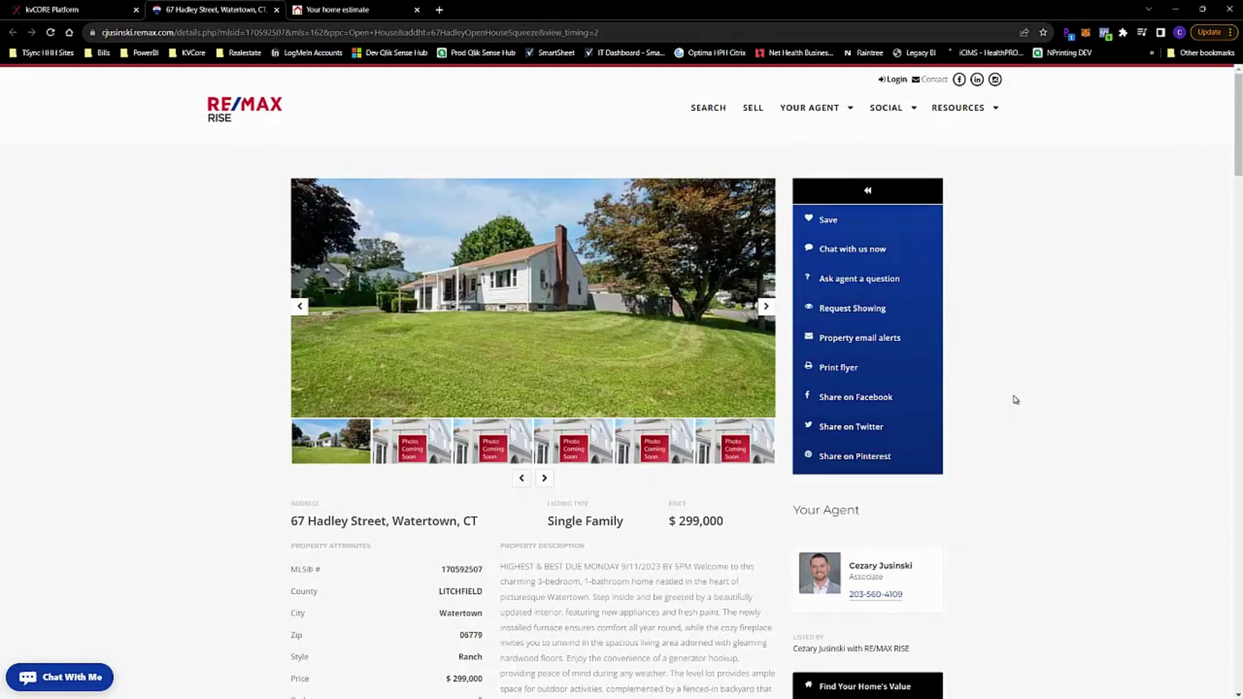
click(86, 9)
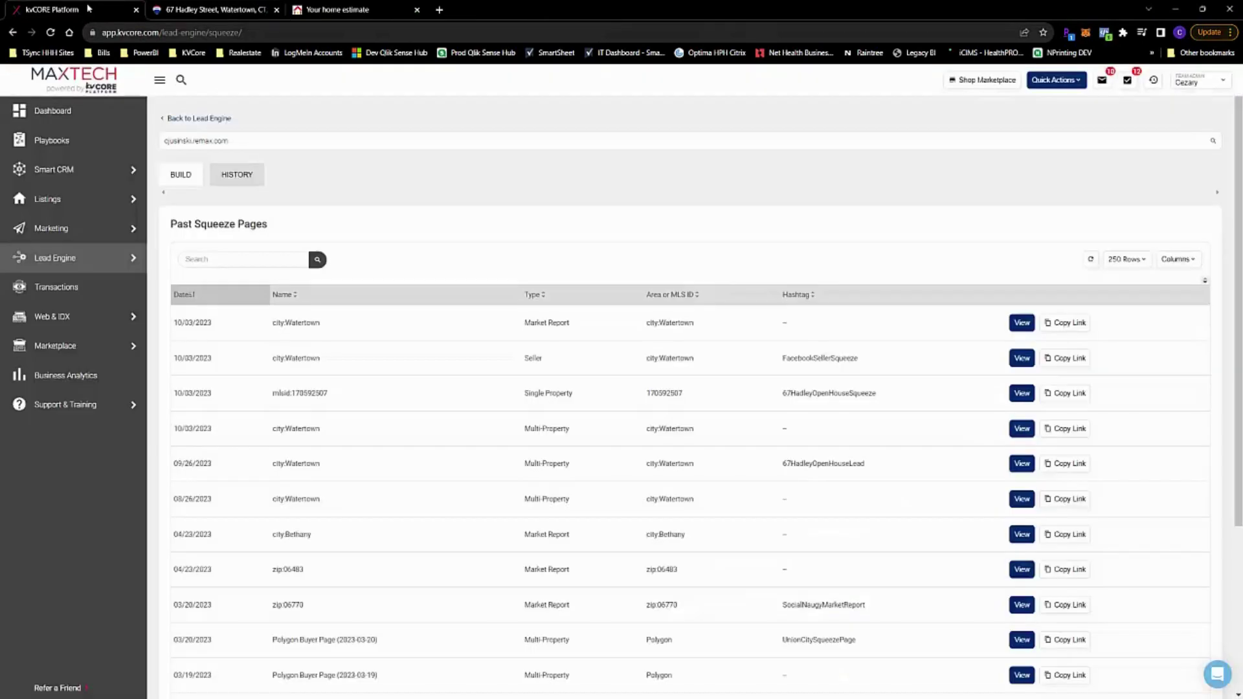